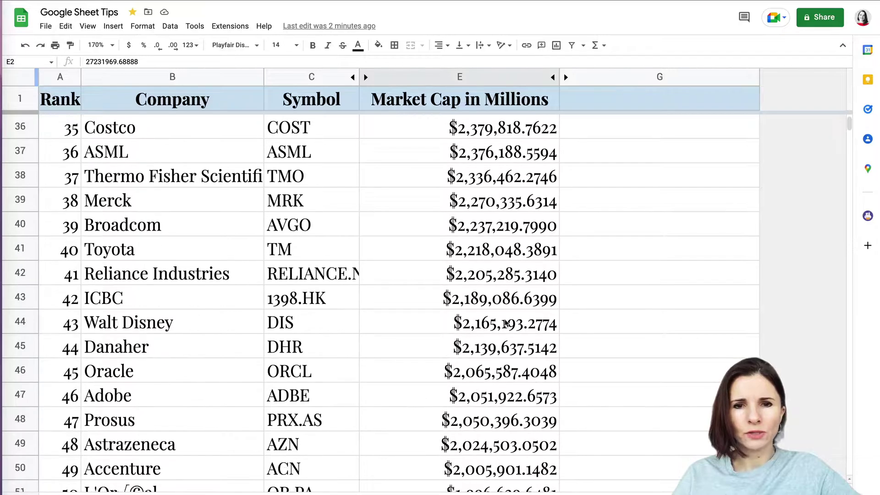
- Look through the Market Cap in Millions figures in column E past row 100, returning to the first companies
scroll(507, 324, "down", 5)
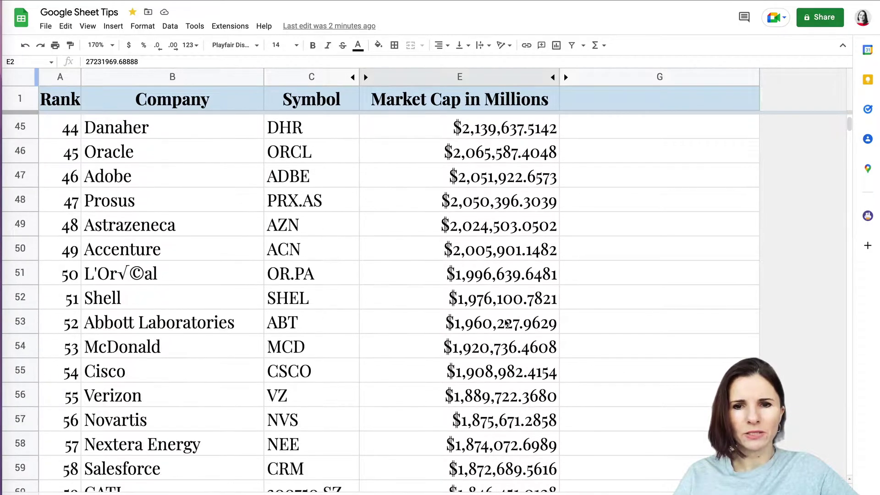
scroll(506, 324, "down", 3)
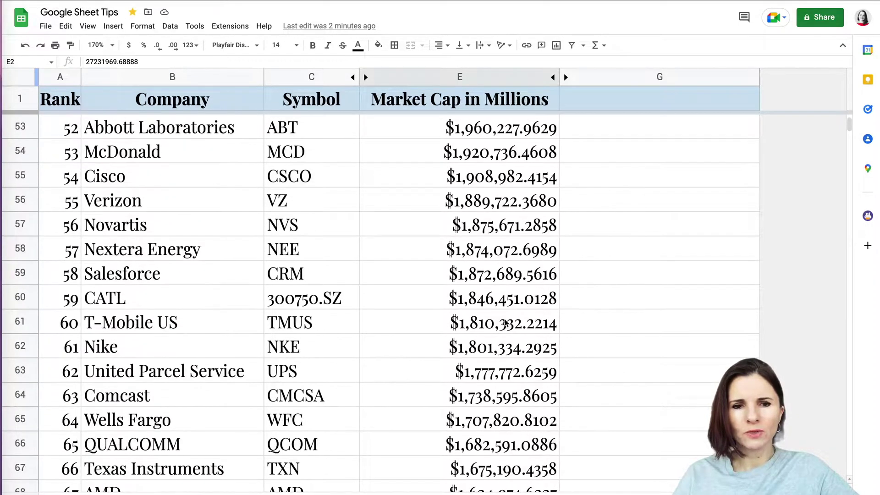
scroll(507, 324, "down", 4)
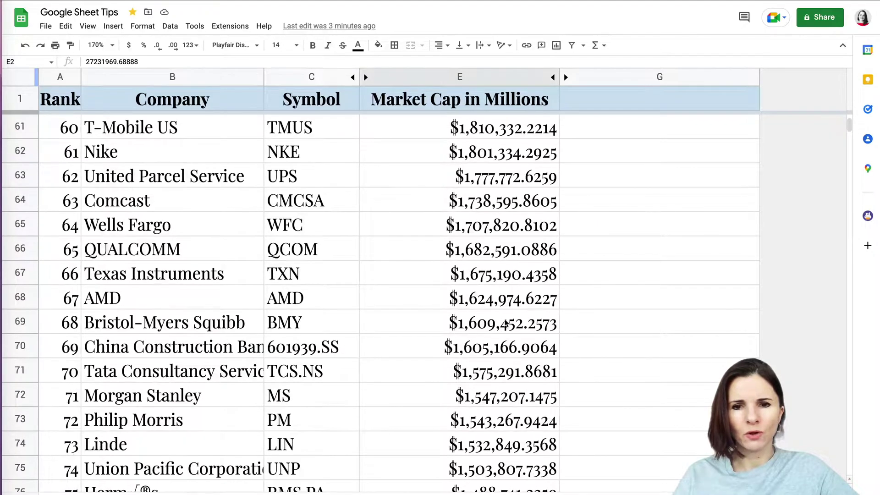
scroll(506, 323, "down", 10)
scroll(507, 324, "down", 3)
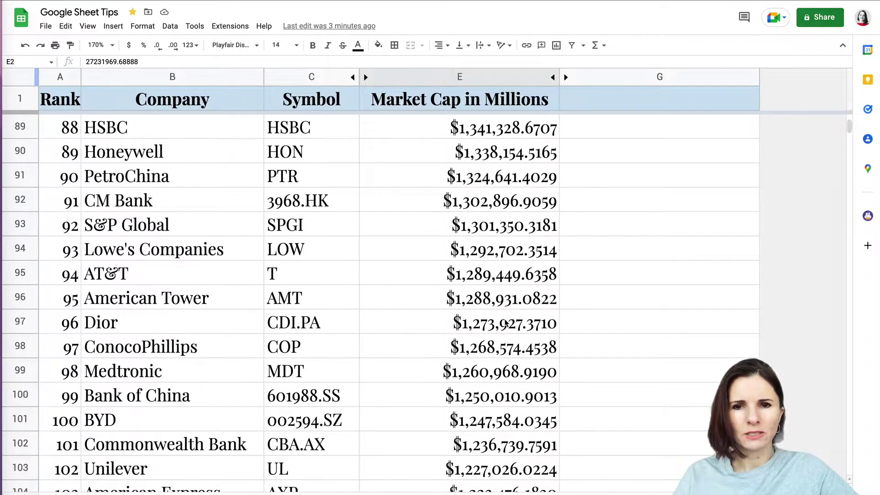
scroll(506, 324, "down", 4)
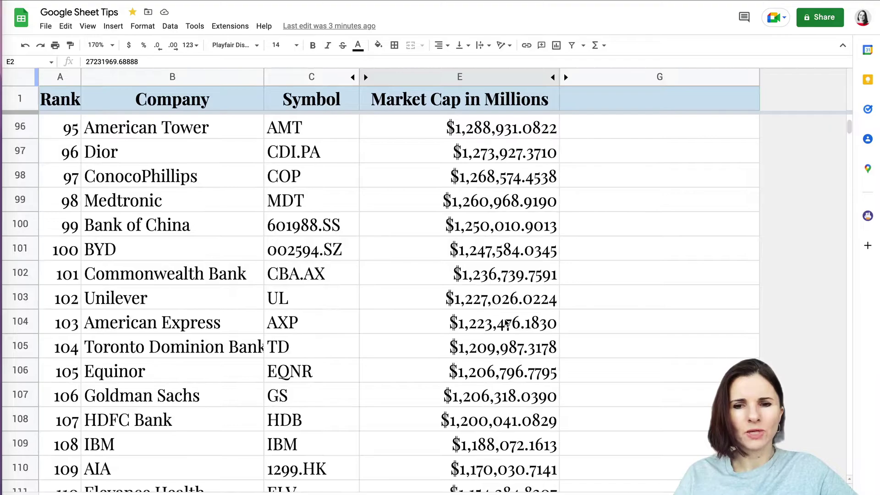
scroll(506, 324, "down", 2)
scroll(506, 324, "up", 20)
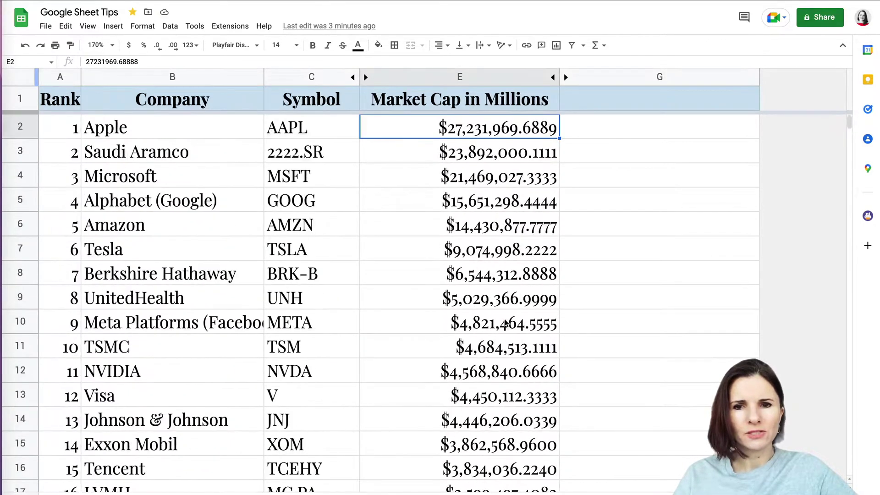
scroll(493, 341, "down", 2)
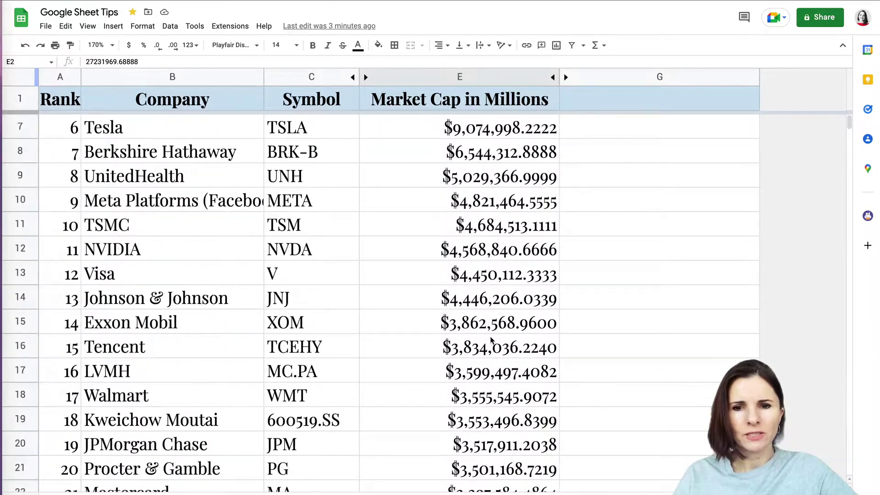
- Compare the digit widths and alignment of the NVIDIA and TSMC market caps in E12 and E11
left_click(487, 247)
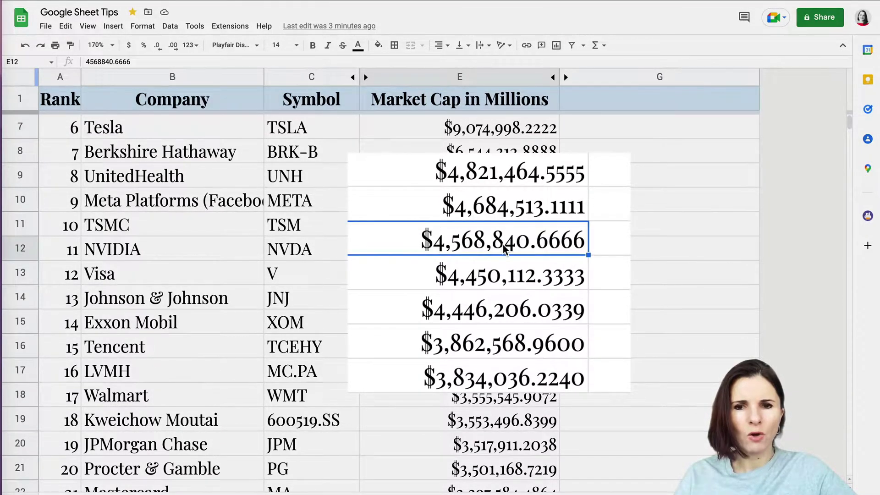
left_click(505, 210)
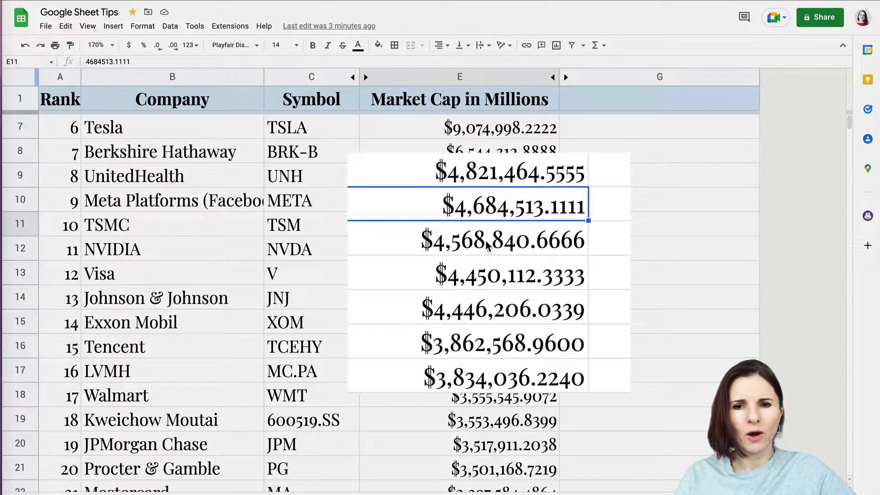
left_click(471, 243)
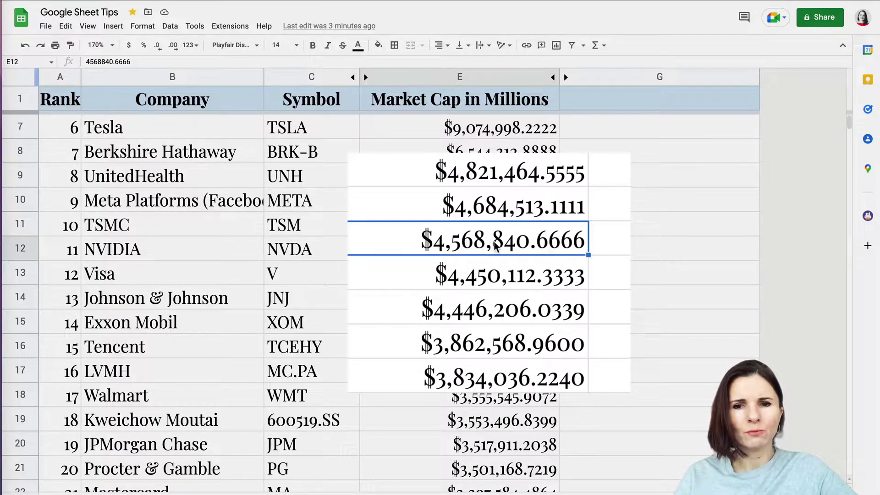
left_click(503, 210)
- Examine the digit alignment of market caps further down column E, including cells E24, E43, E44 and E46
scroll(498, 252, "down", 5)
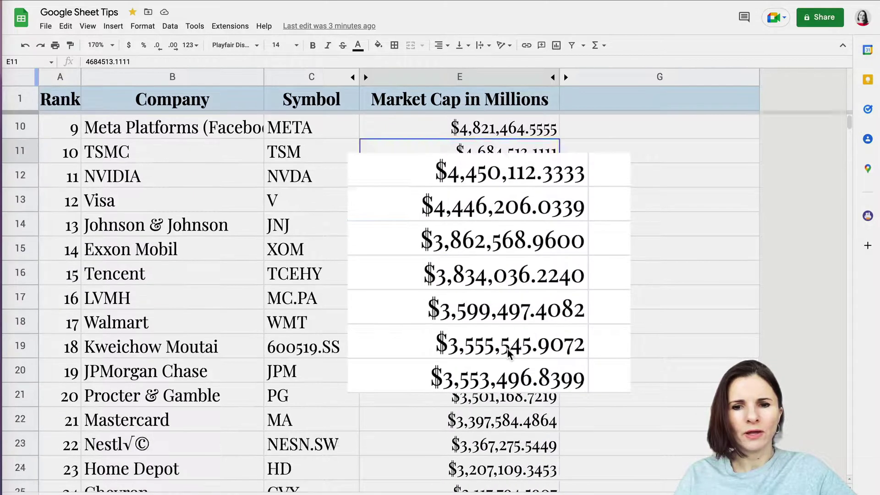
left_click(490, 281)
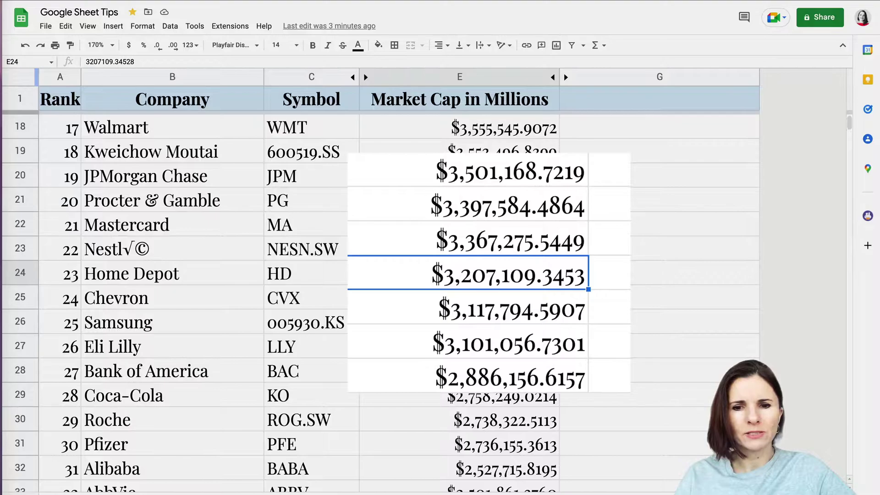
scroll(298, 303, "down", 4)
scroll(298, 302, "down", 4)
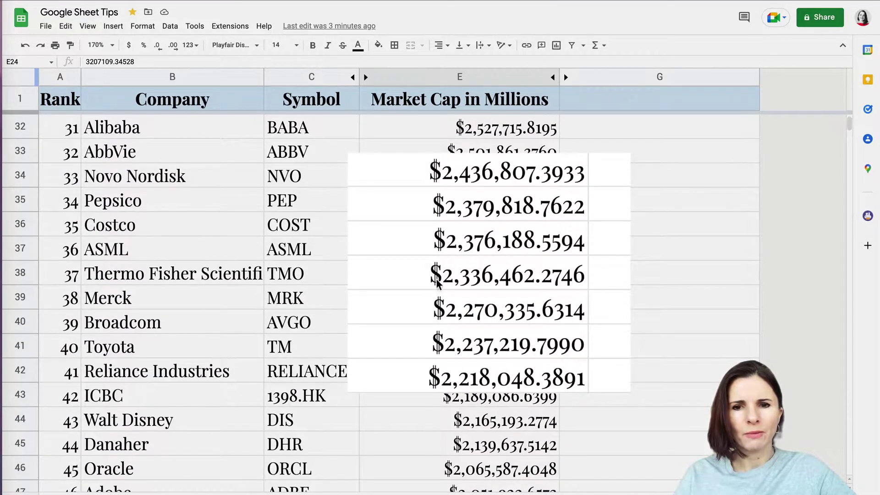
left_click(475, 402)
scroll(475, 402, "down", 2)
scroll(475, 402, "down", 1)
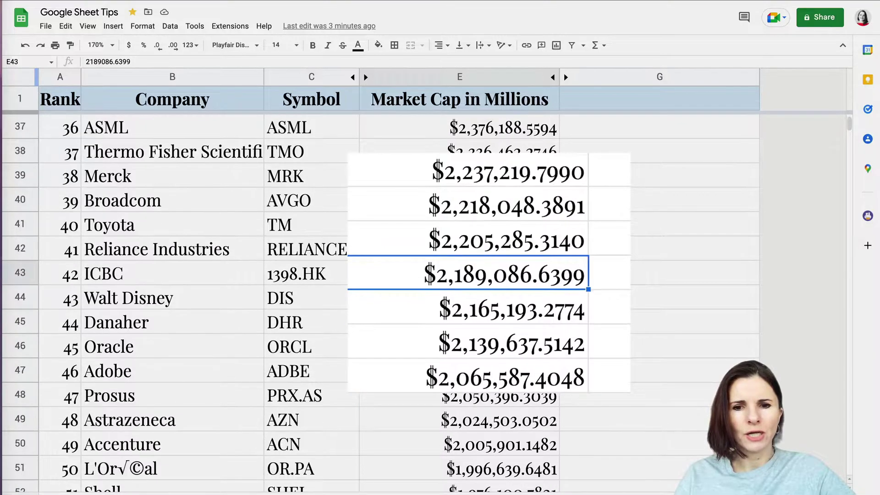
left_click(496, 315)
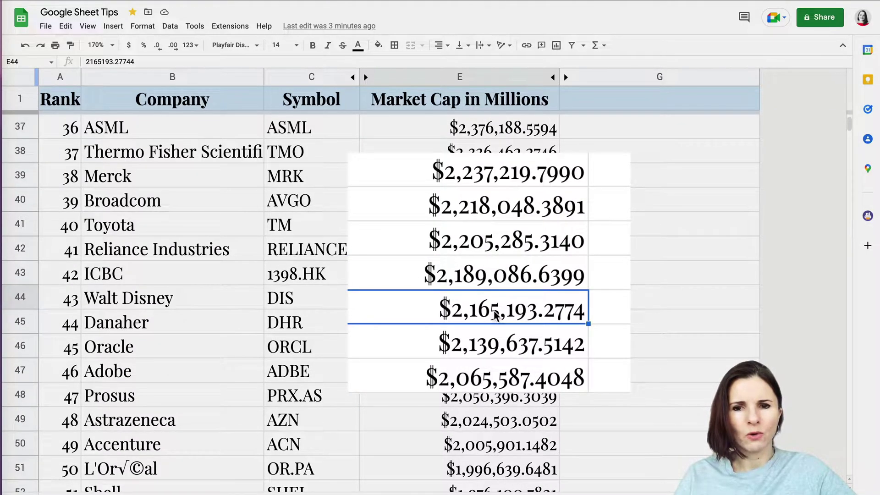
left_click(493, 379)
- Compare the decimal digits of the market caps in column E, checking E2, E3, E8, E9 and E14
scroll(493, 379, "up", 15)
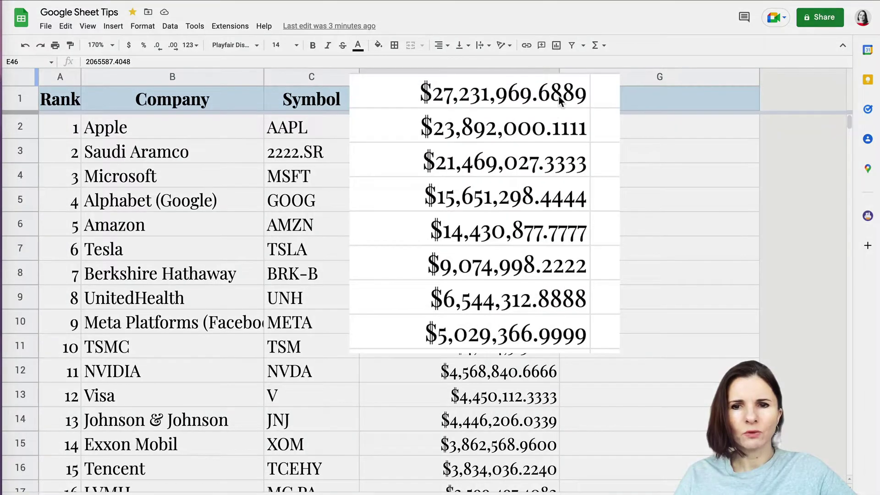
left_click(563, 101)
left_click(576, 129)
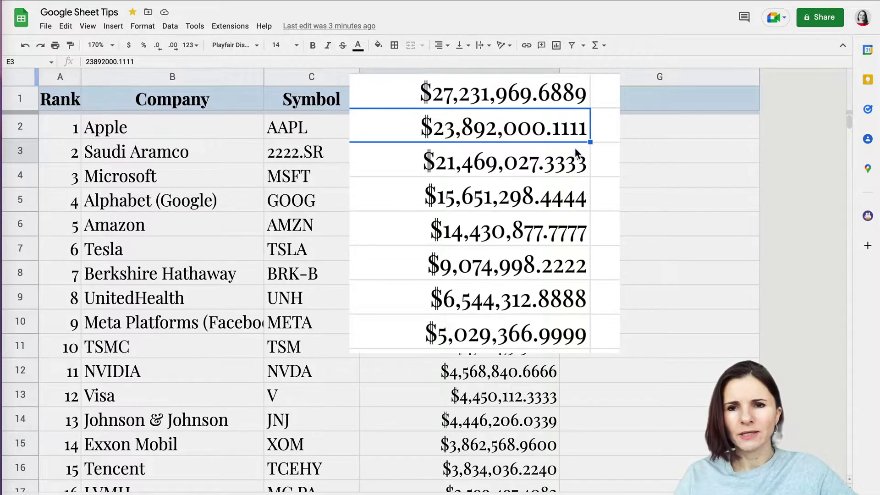
left_click(545, 298)
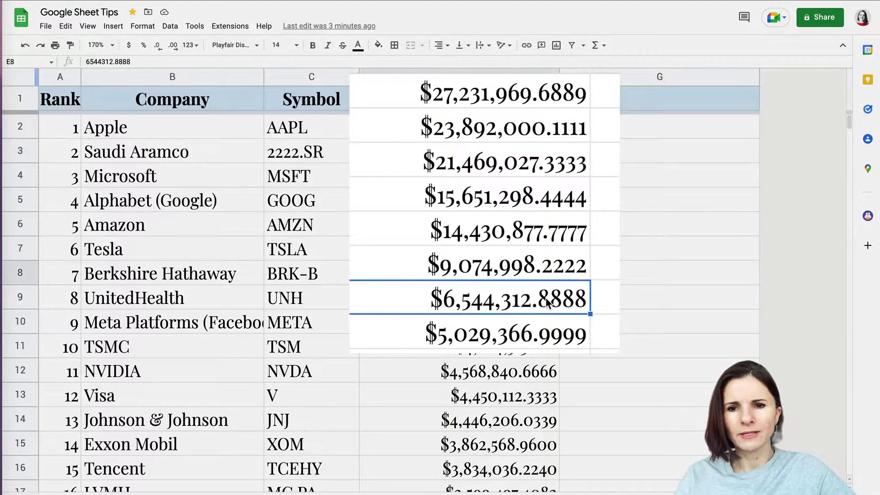
left_click(545, 341)
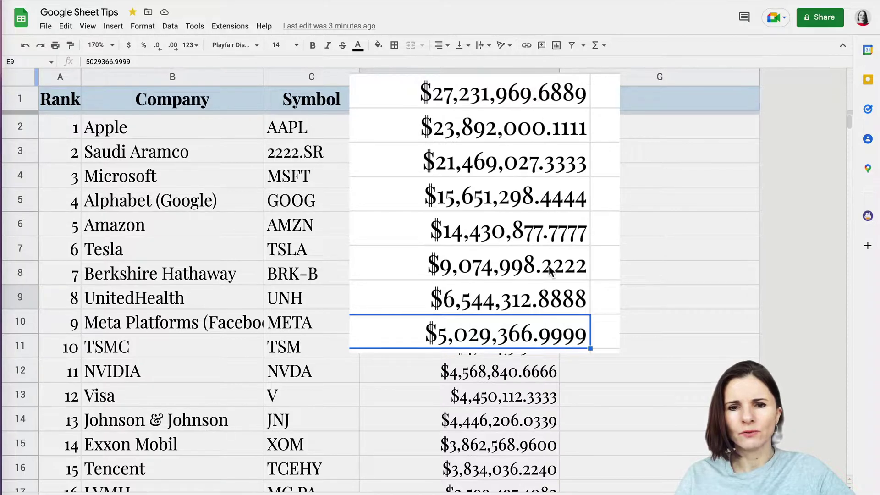
scroll(546, 336, "down", 5)
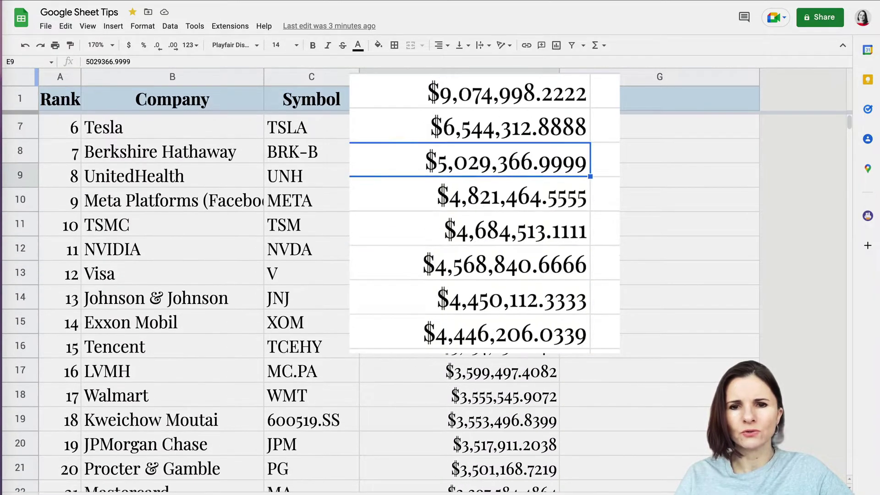
scroll(468, 275, "down", 3)
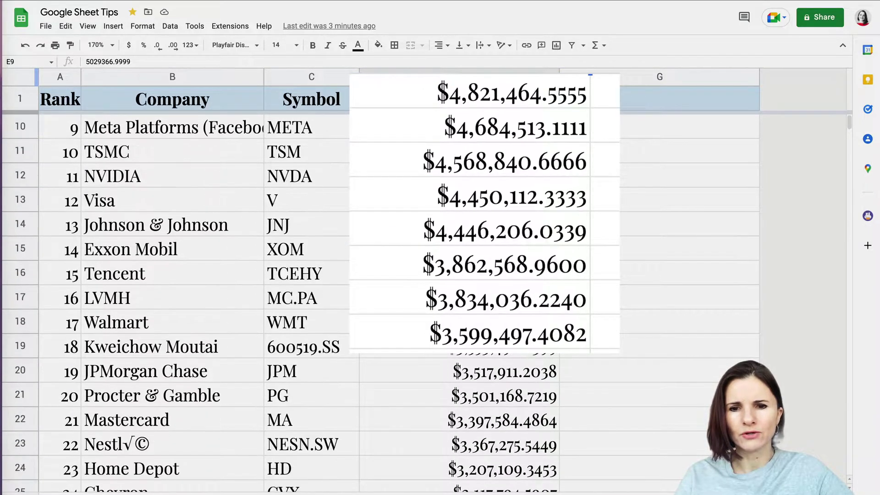
left_click(530, 233)
scroll(536, 329, "down", 4)
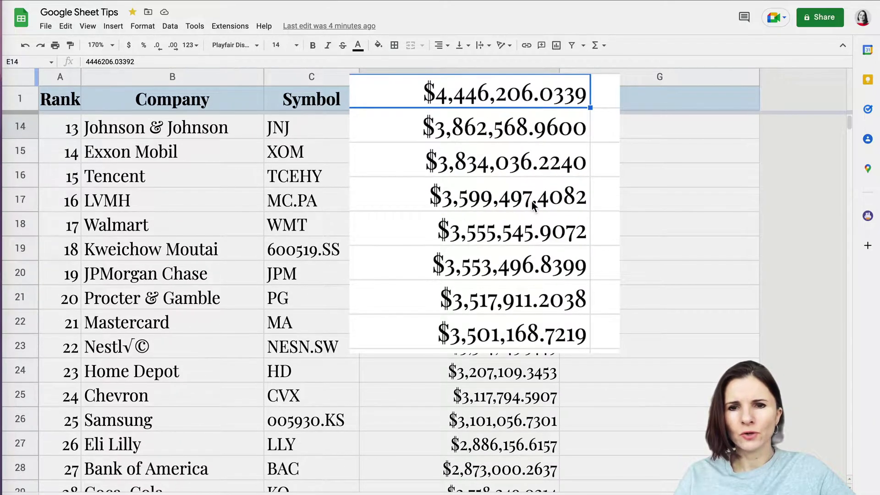
- Compare the Playfair Display figures in column E with the Nunito figures in column F, from the first companies past row 160
scroll(532, 201, "up", 12)
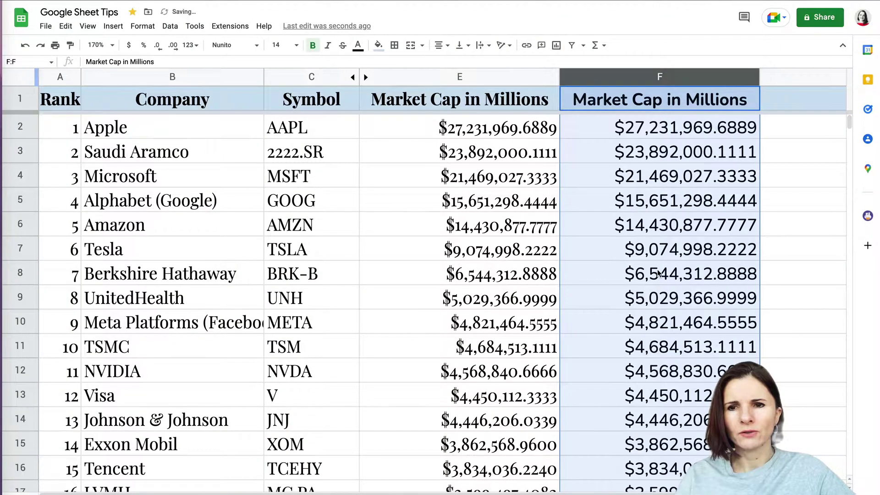
scroll(658, 273, "down", 5)
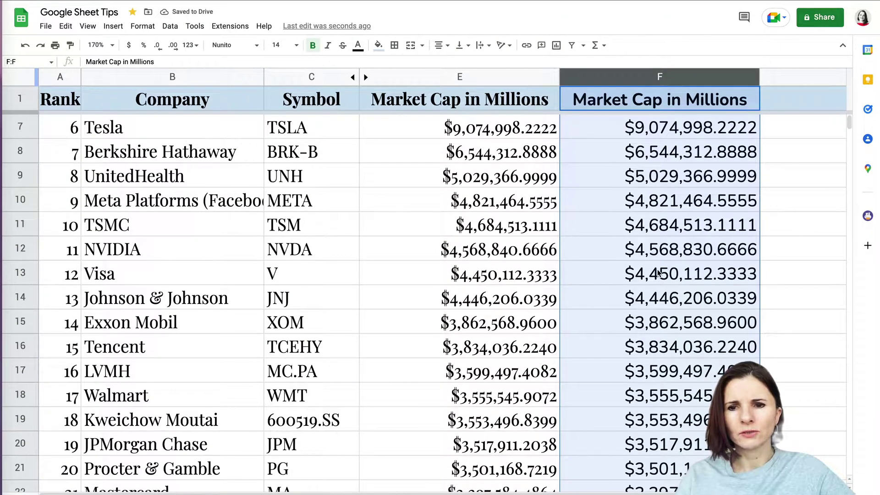
scroll(658, 274, "down", 11)
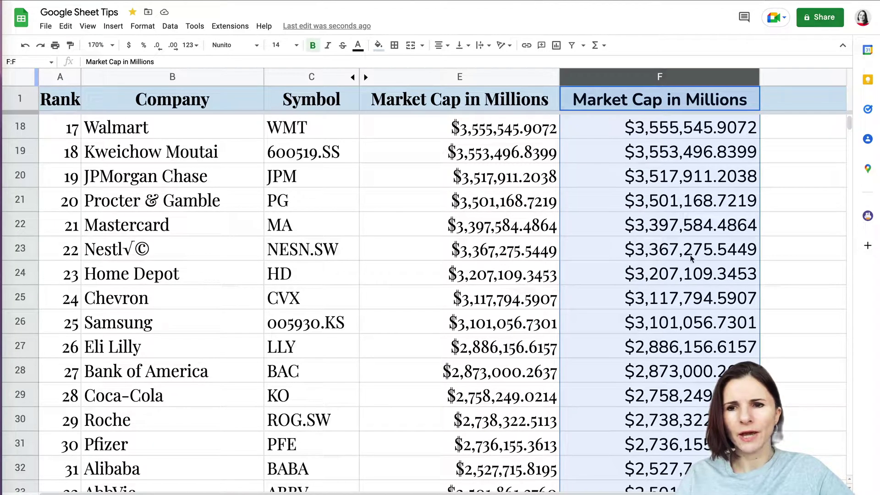
scroll(718, 316, "down", 5)
scroll(717, 312, "down", 20)
scroll(716, 310, "down", 20)
scroll(717, 310, "down", 20)
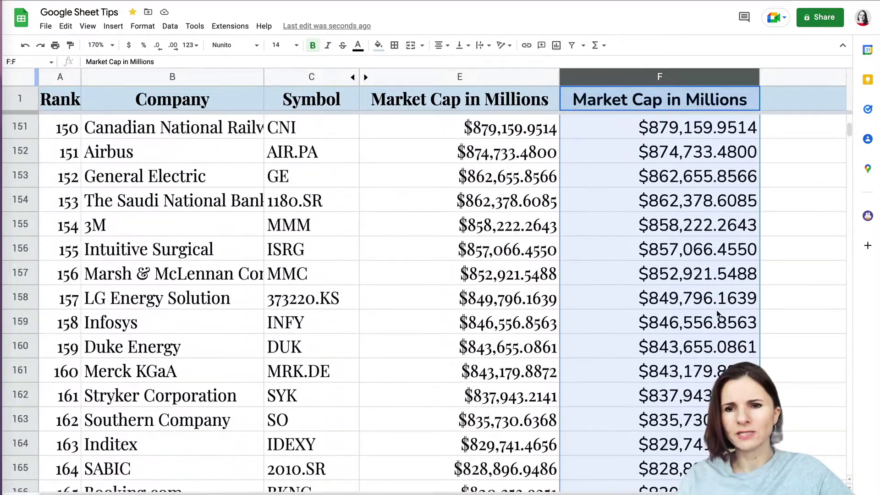
scroll(717, 310, "down", 2)
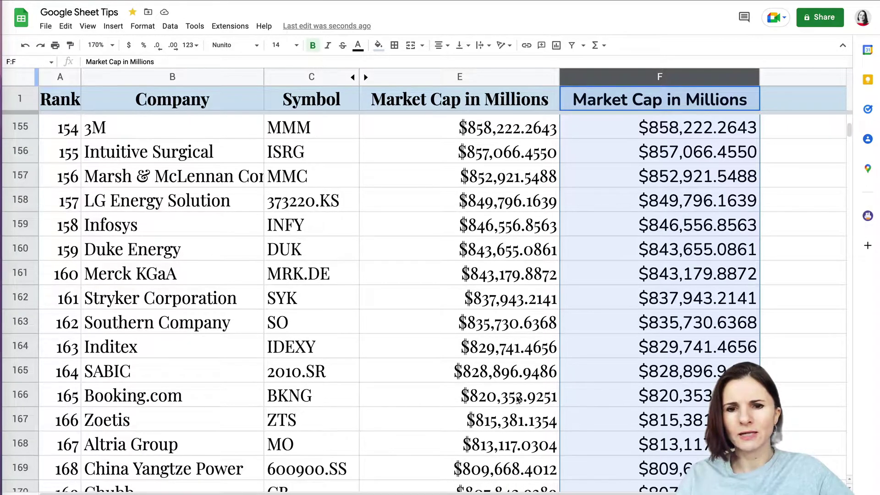
left_click(486, 192)
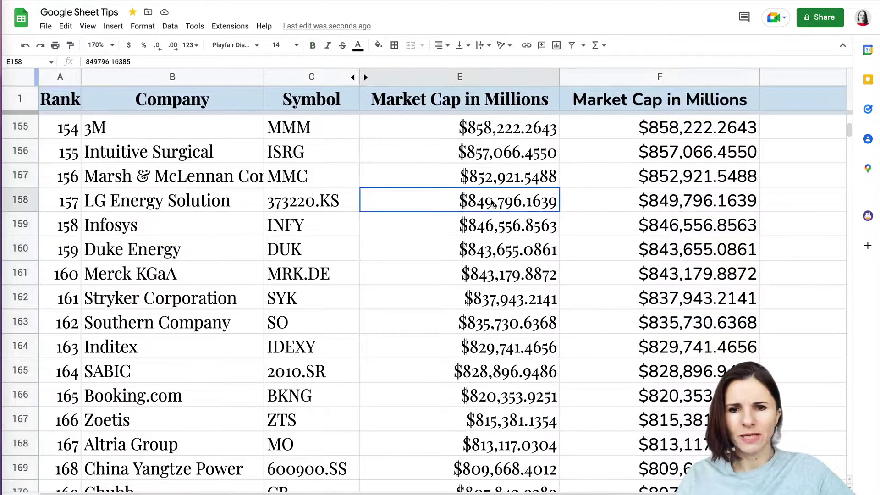
left_click(483, 328)
scroll(482, 327, "up", 9)
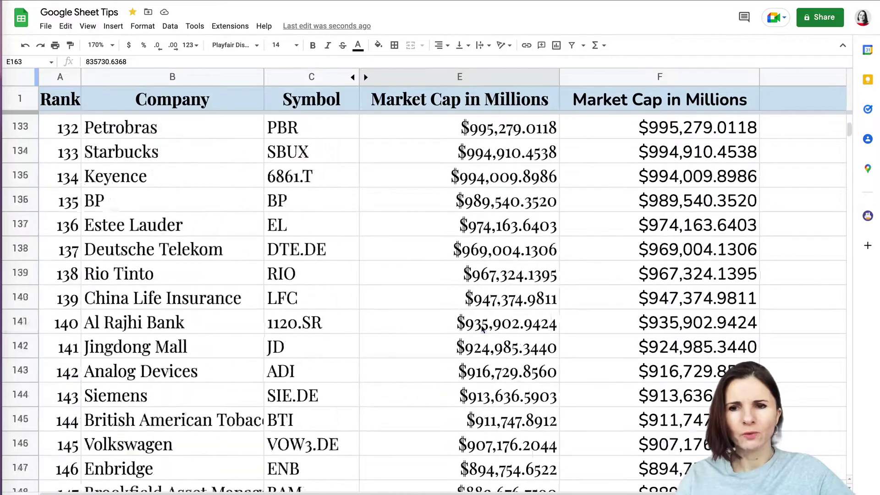
scroll(482, 327, "up", 20)
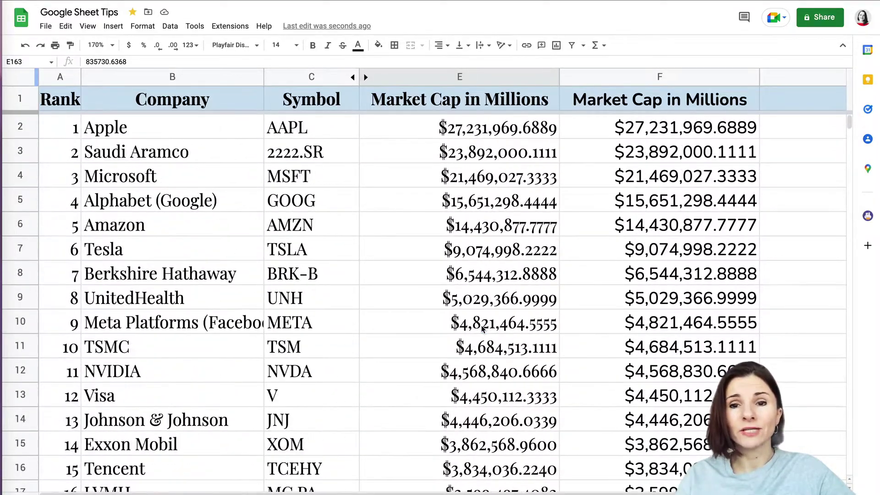
- Examine the alignment of the column E figures for Apple, Saudi Aramco and Berkshire Hathaway beside column F
left_click(529, 134)
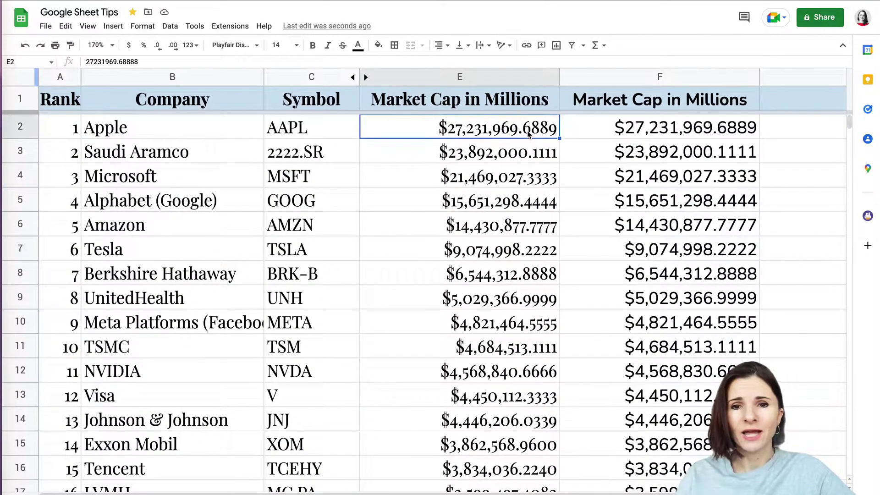
left_click(533, 155)
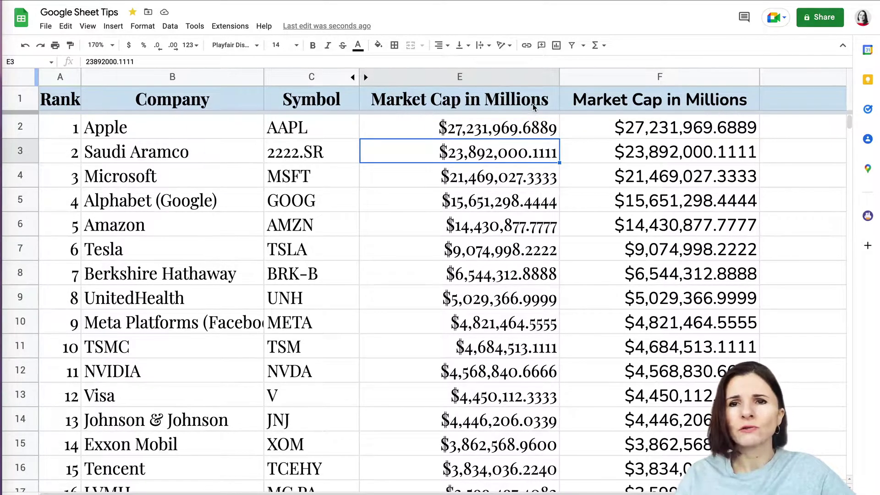
left_click(535, 130)
left_click(533, 162)
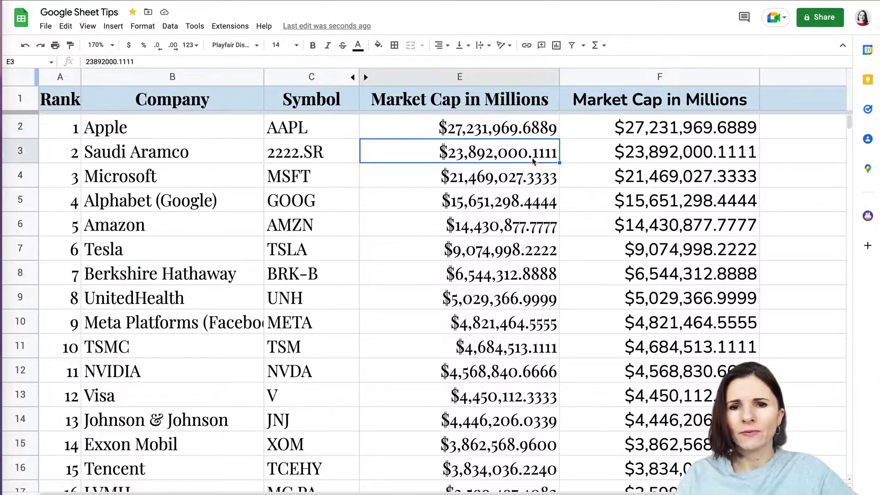
left_click(527, 88)
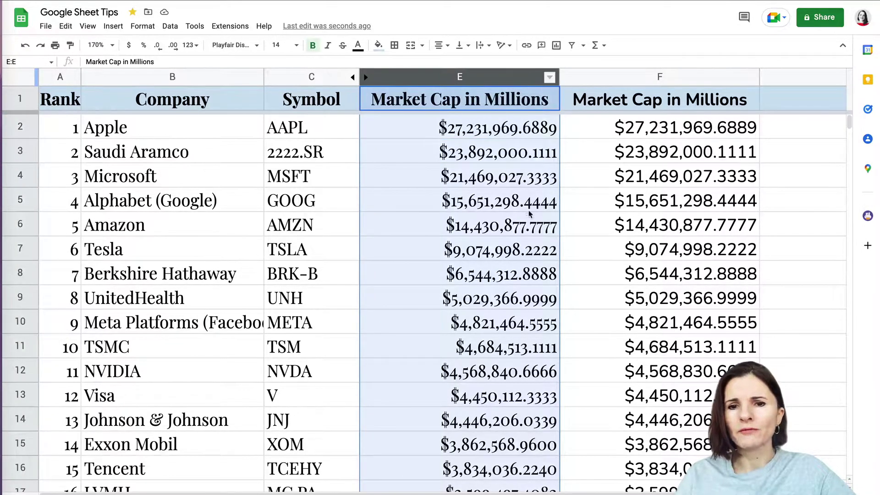
left_click(523, 268)
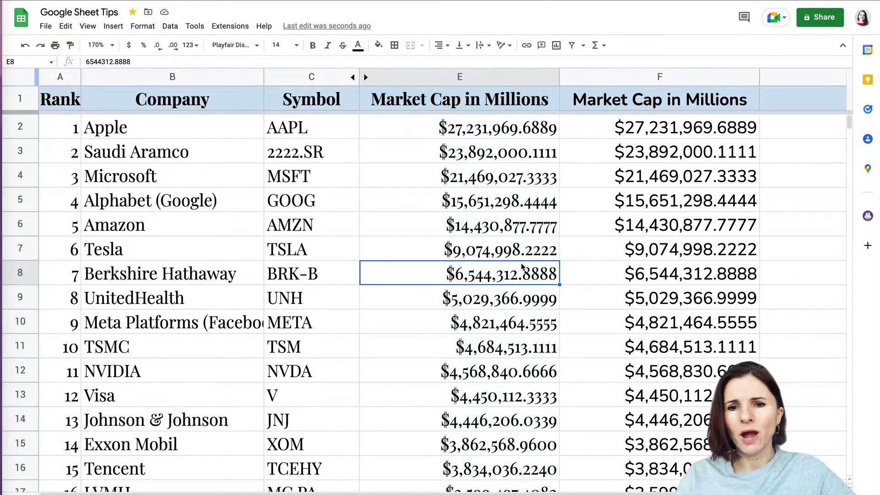
- Compare the Playfair Display market caps for Meta Platforms and TSMC with the Nunito figures in column F, checking F7, F11, F2 and F3
left_click(516, 334)
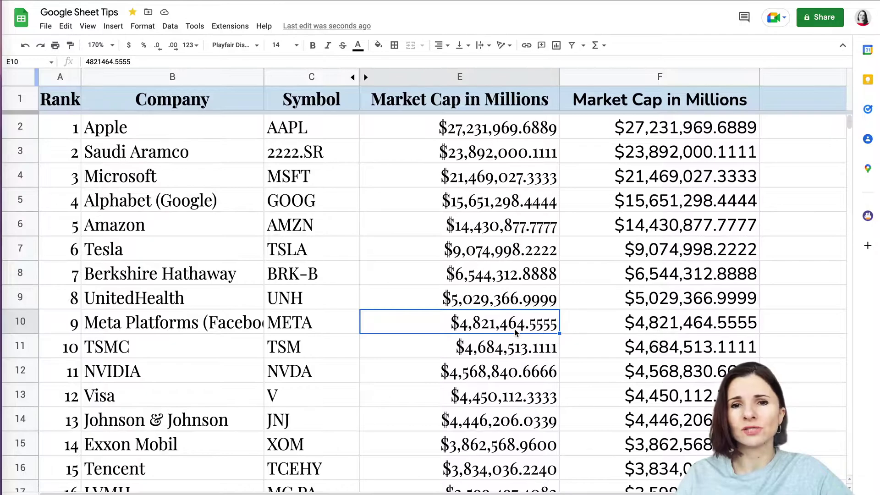
left_click(517, 352)
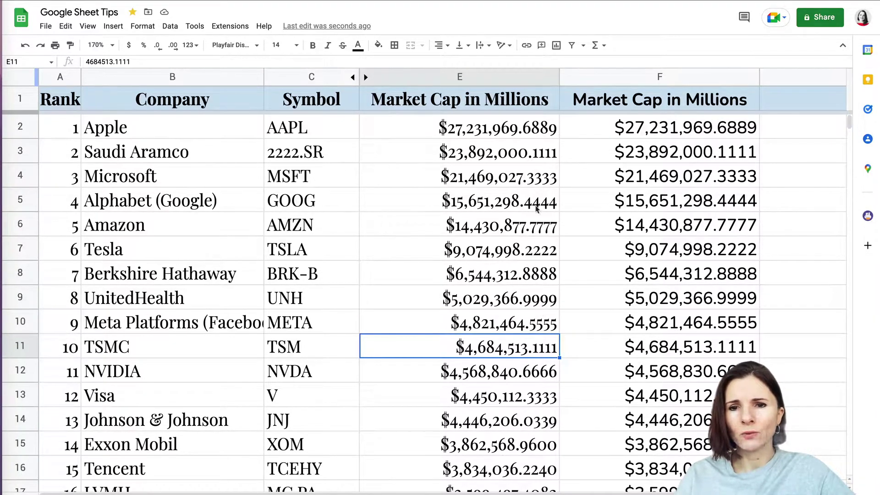
left_click(642, 77)
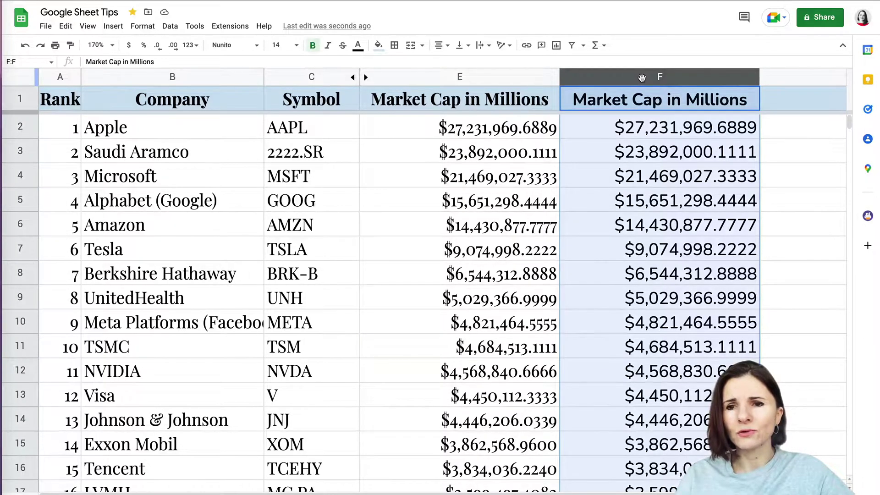
left_click(657, 233)
left_click(655, 253)
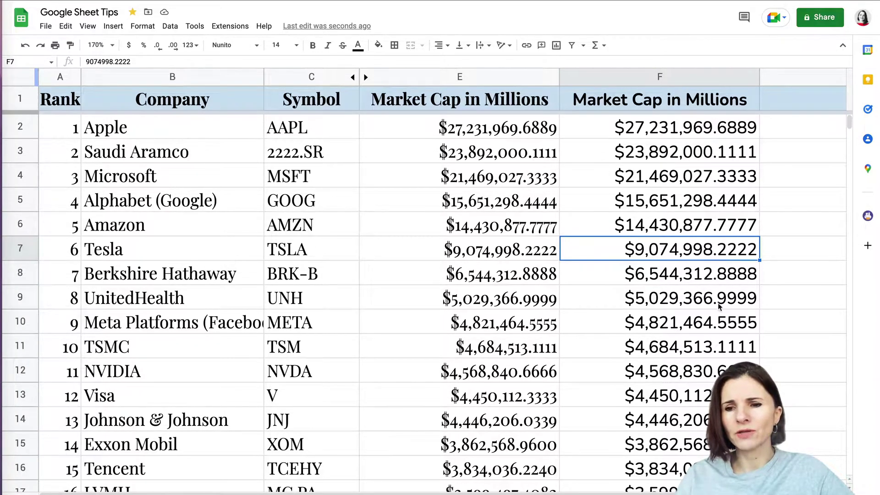
left_click(721, 339)
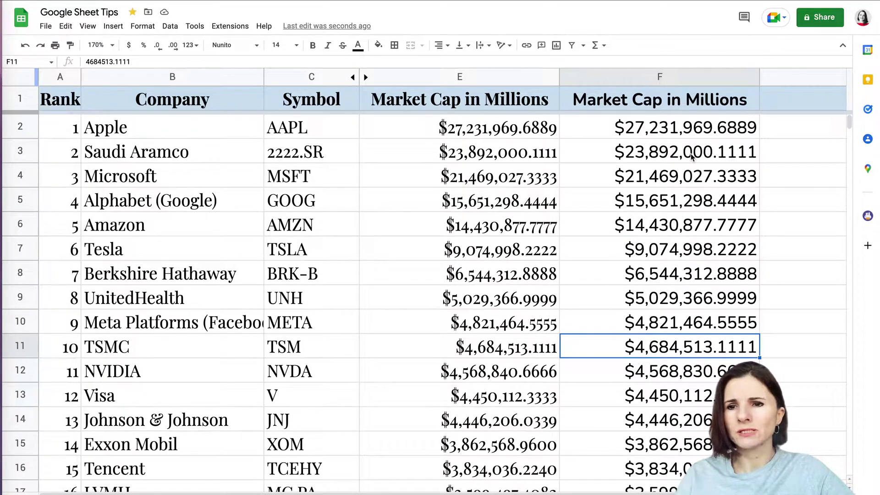
left_click(679, 136)
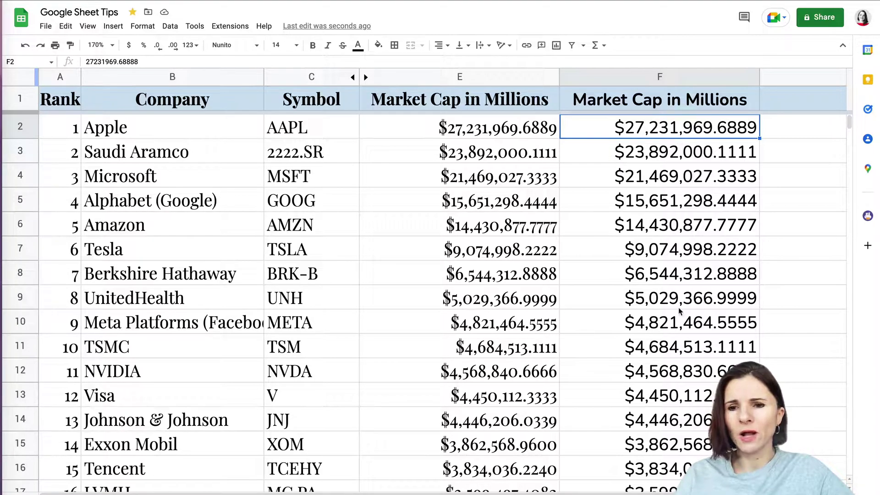
scroll(681, 311, "down", 1)
scroll(680, 311, "up", 1)
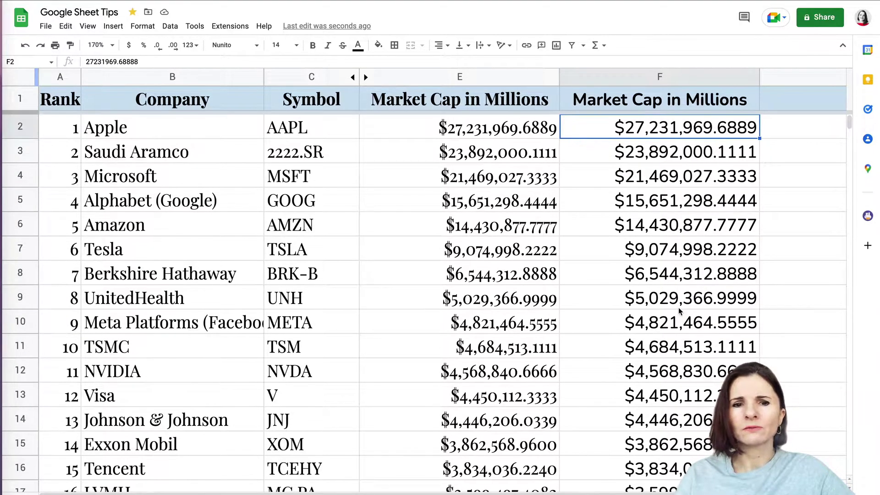
left_click(688, 155)
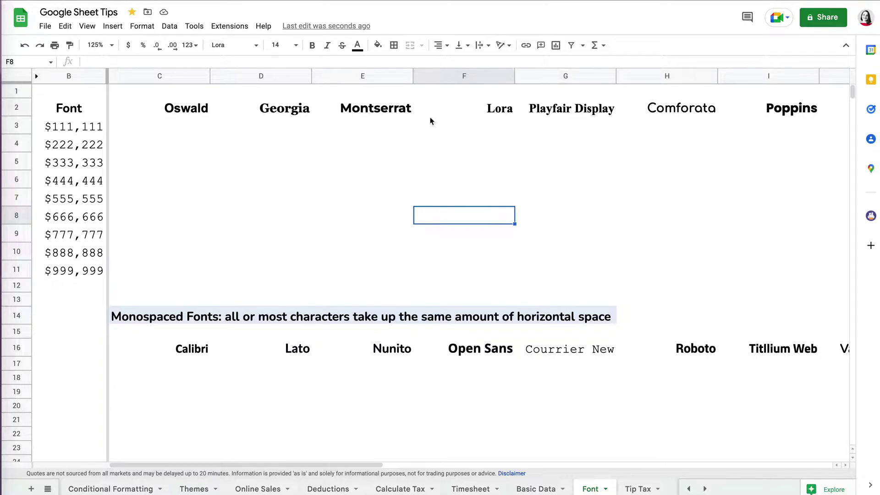
- Review the font names listed in row 2 of the Font sheet, including Montserrat, Lora, Playfair Display and those further along the row
left_click(18, 106)
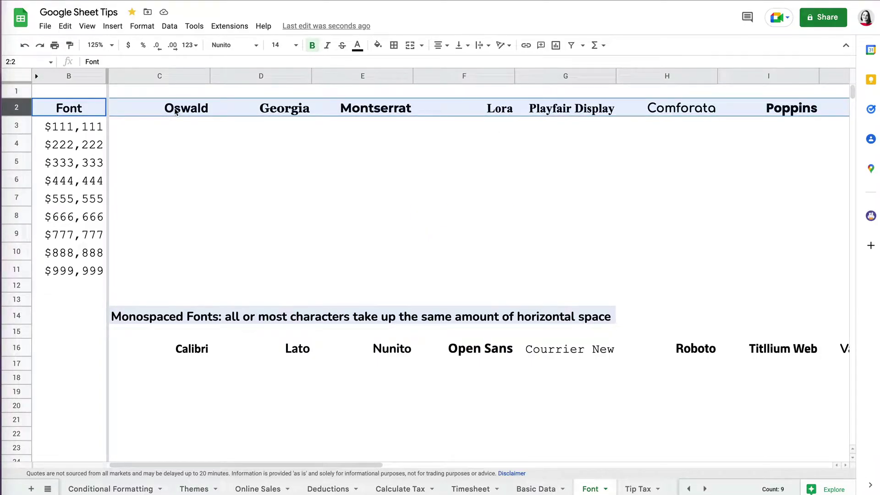
scroll(176, 111, "right", 2)
scroll(176, 111, "left", 2)
left_click(398, 114)
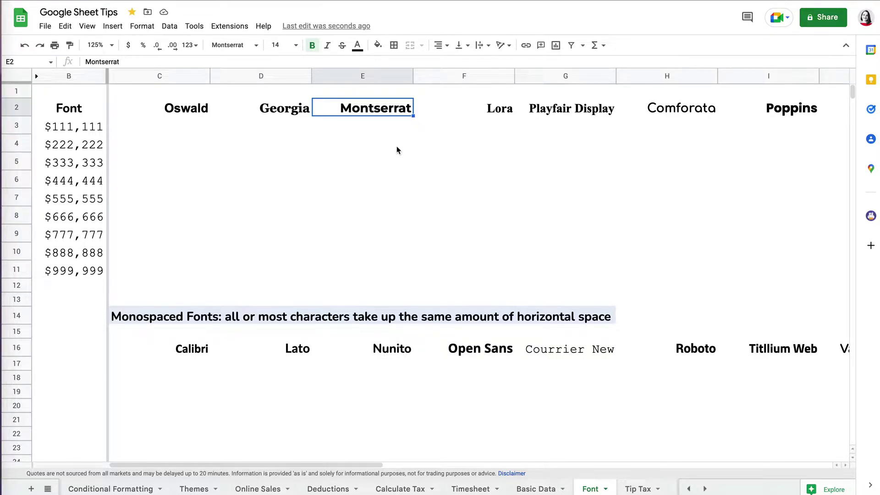
left_click(482, 115)
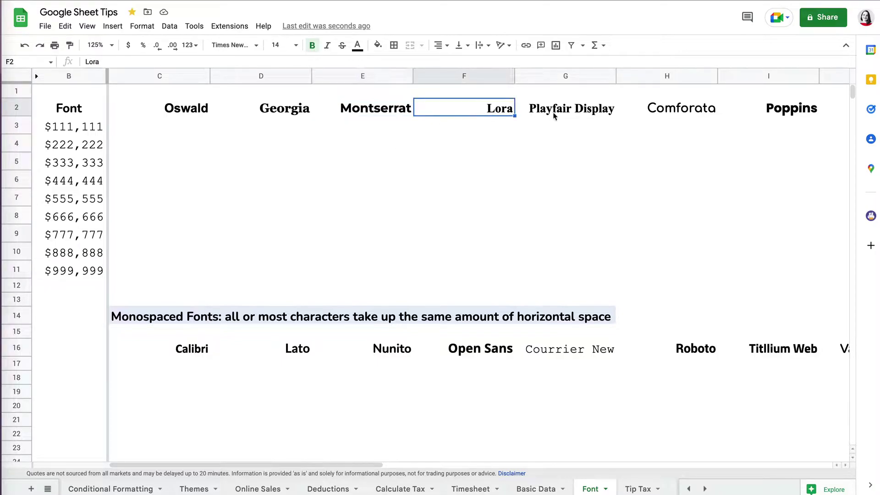
left_click(592, 115)
scroll(705, 113, "right", 3)
scroll(705, 113, "left", 3)
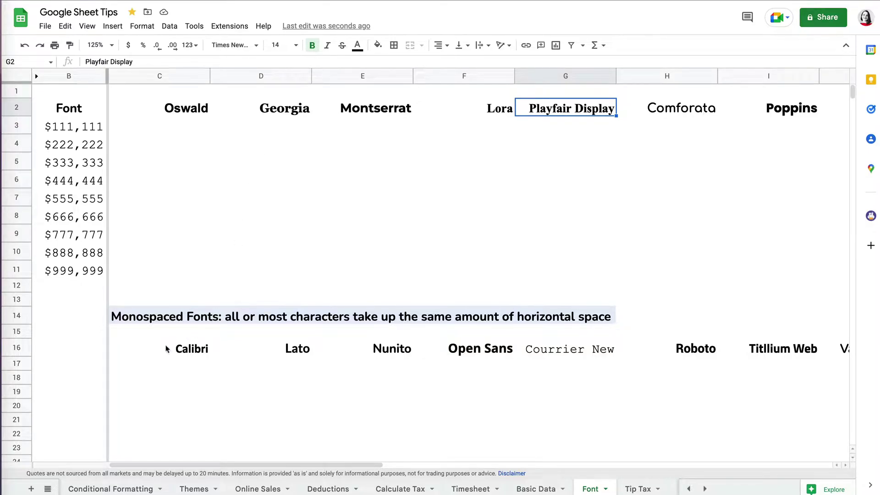
- Review the monospaced fonts definition in C14 and the font names in row 16, such as Calibri, Lato and Nunito
left_click(18, 348)
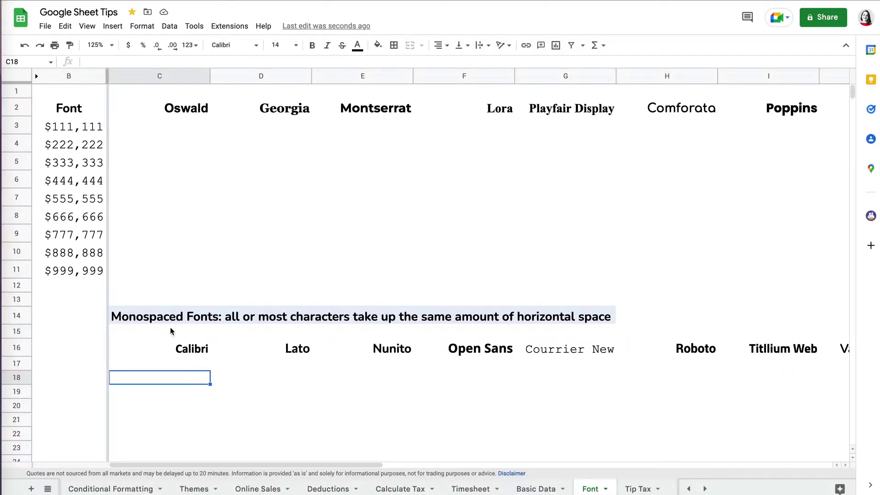
left_click(170, 316)
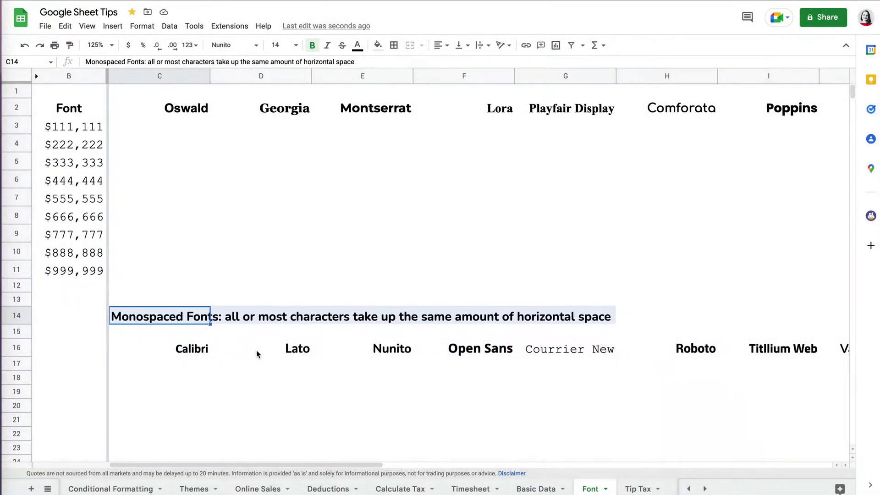
left_click(296, 351)
left_click_drag(295, 350, 384, 349)
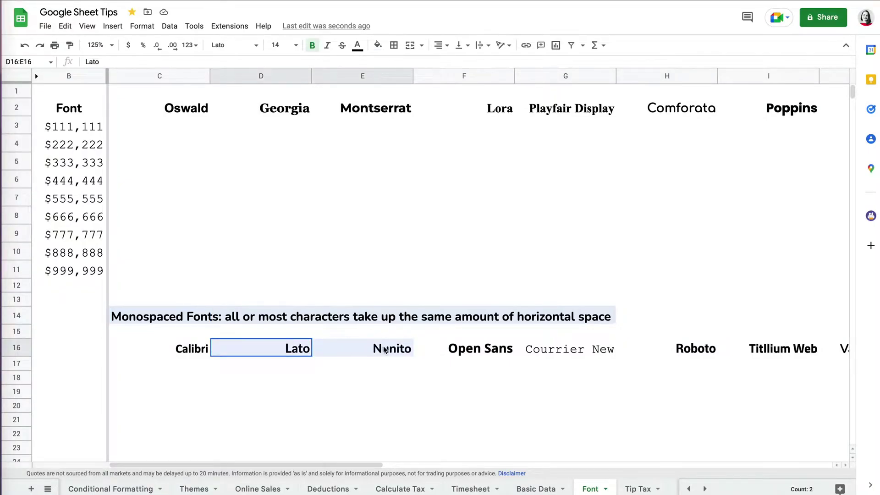
left_click(366, 368)
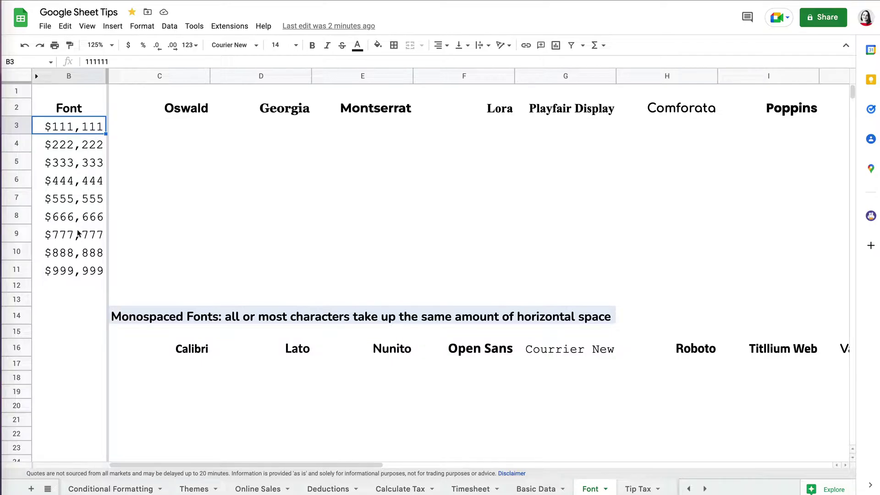
- Copy the repeated-digit sample amounts in B3:B11 of the Font column
left_click(77, 274)
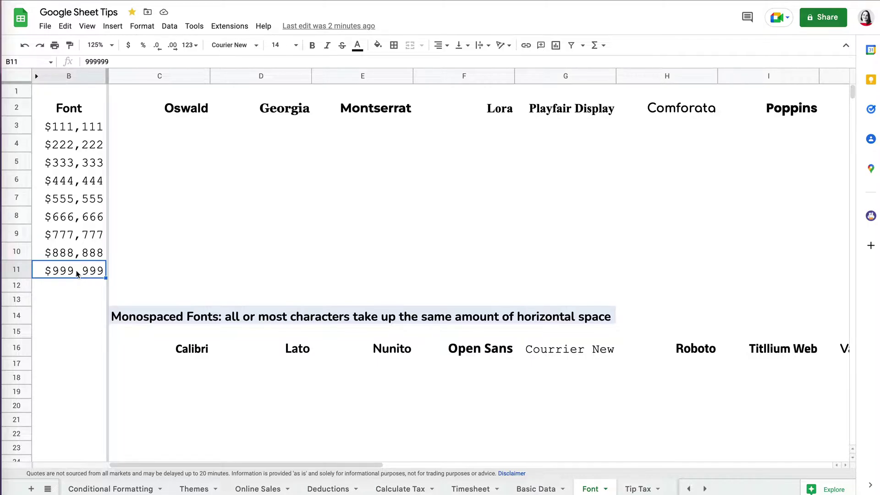
left_click_drag(93, 130, 93, 271)
key("ctrl+c")
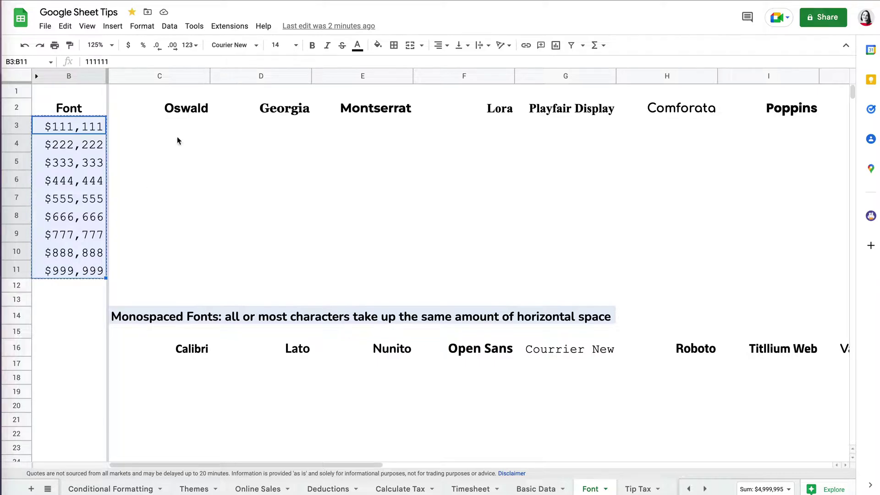
- Paste the copied amounts as values only into C3:J11, beneath the font names from Oswald to Ultra
left_click_drag(177, 128, 718, 278)
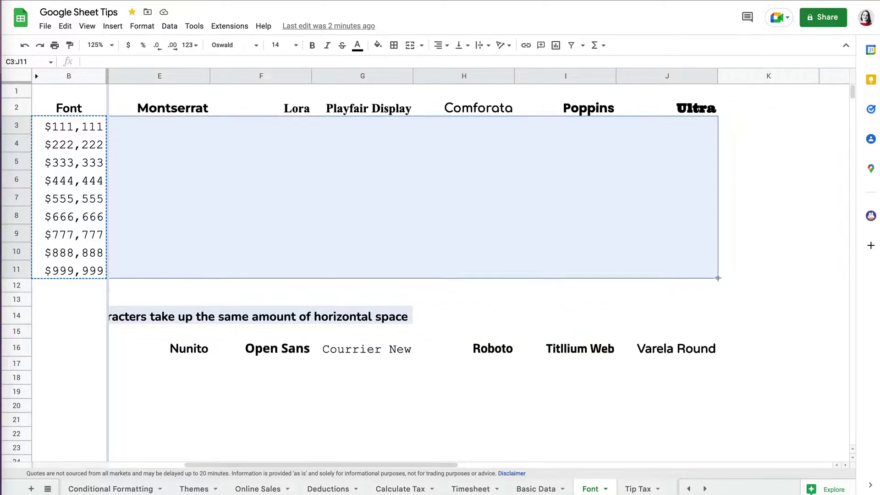
scroll(622, 200, "left", 4)
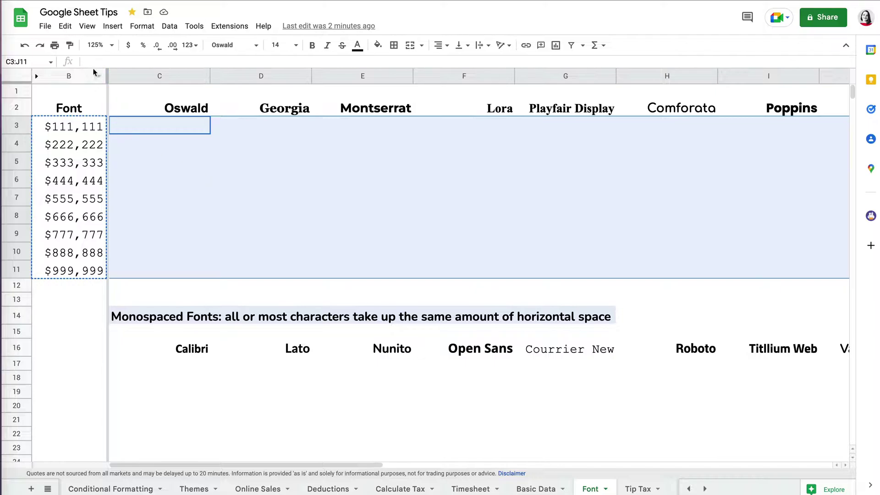
left_click(66, 29)
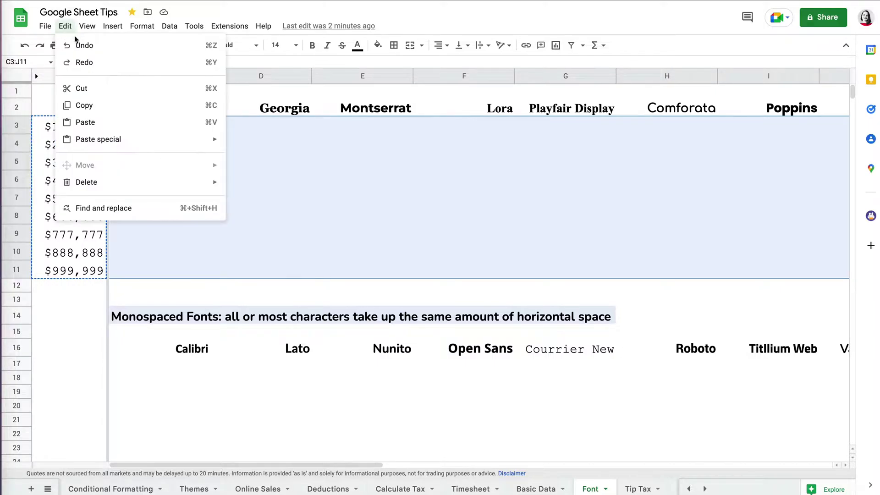
mouse_move(108, 147)
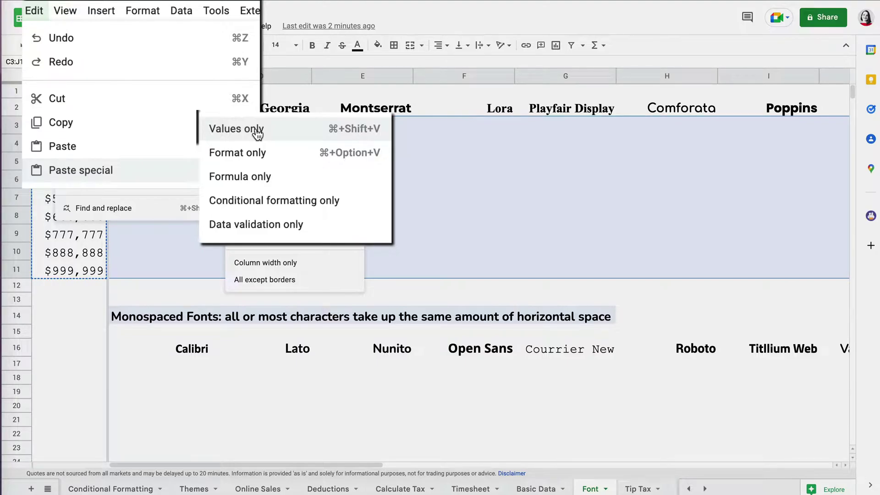
left_click(269, 146)
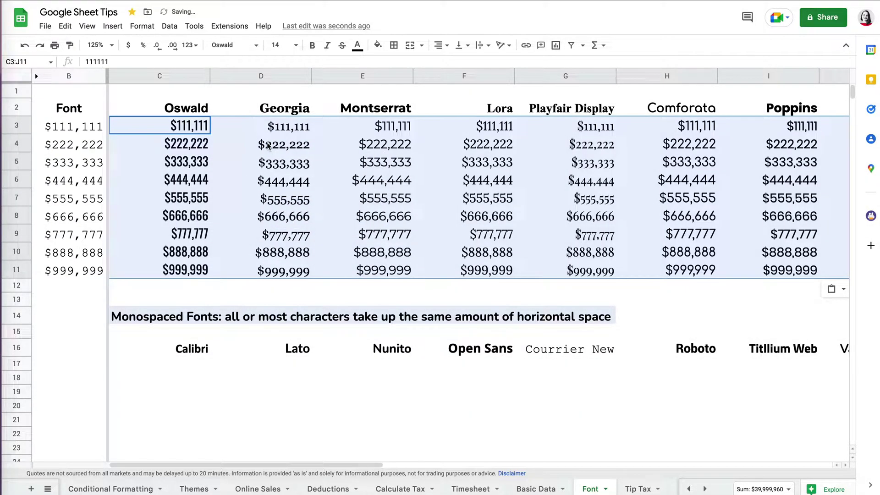
left_click(352, 290)
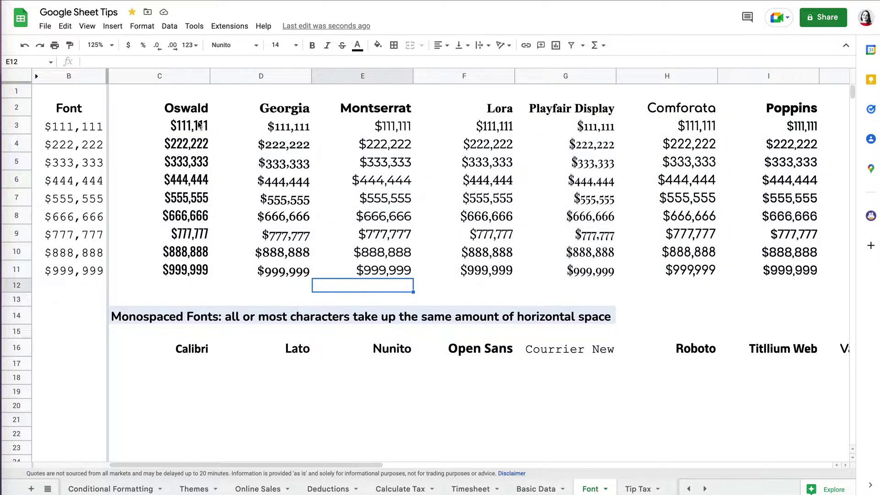
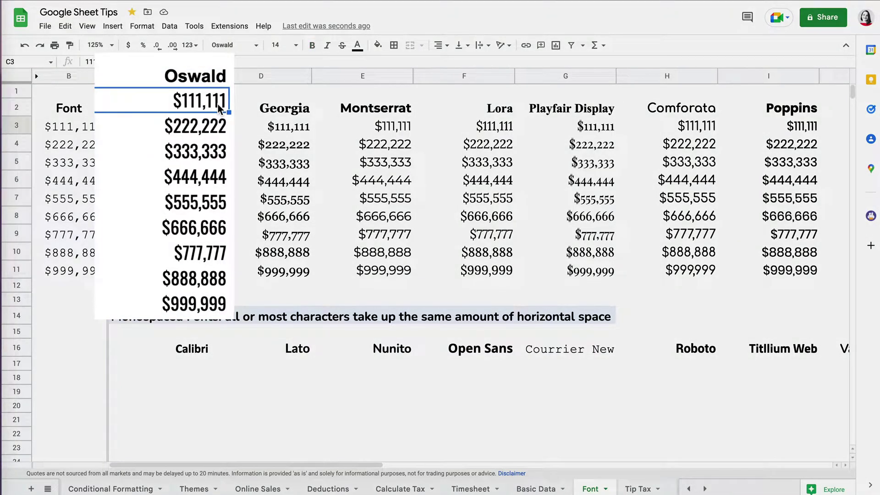
- Compare the digit widths and vertical alignment of the sample amounts in the Oswald and Georgia columns, from row 3 to row 11
left_click(216, 262)
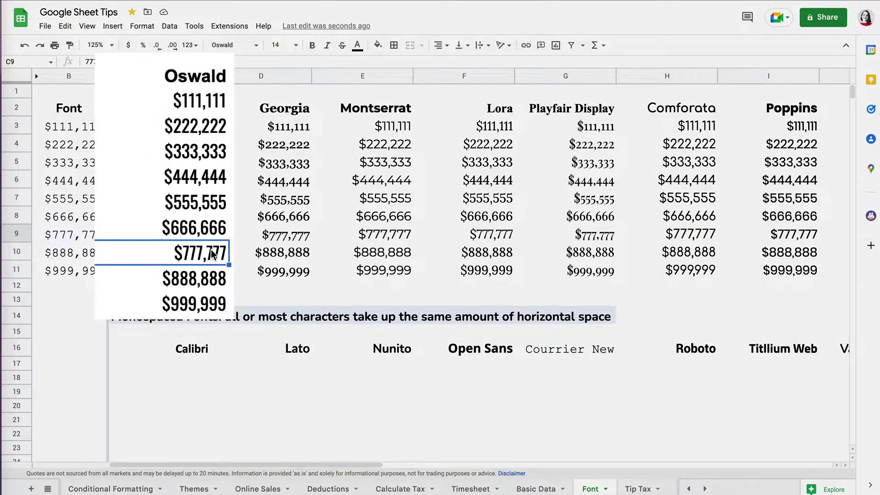
left_click(203, 281)
left_click(203, 304)
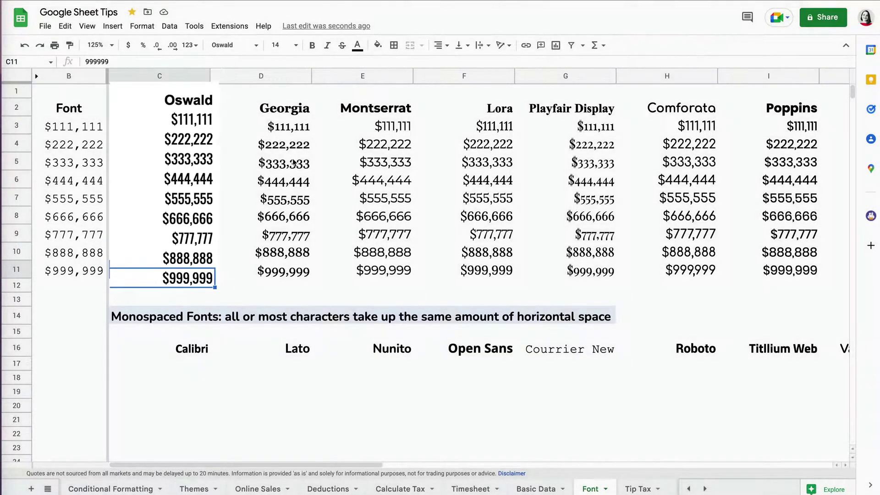
left_click_drag(304, 132, 305, 271)
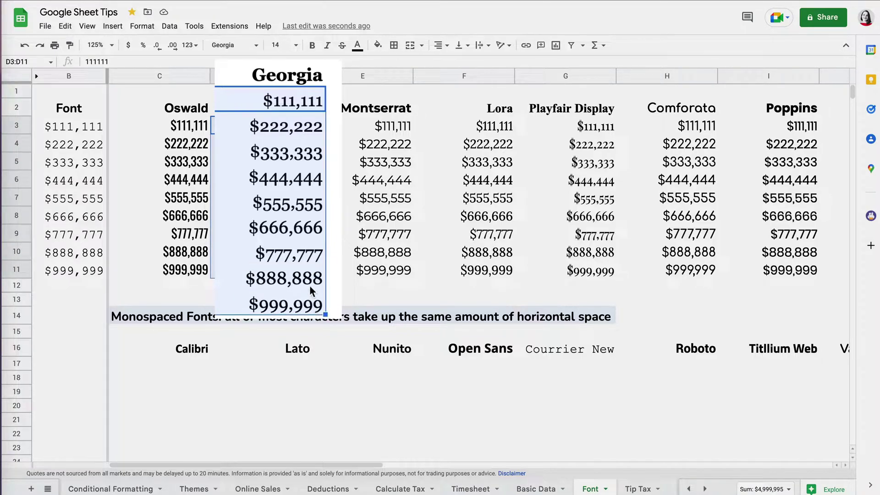
left_click(312, 255)
left_click(305, 105)
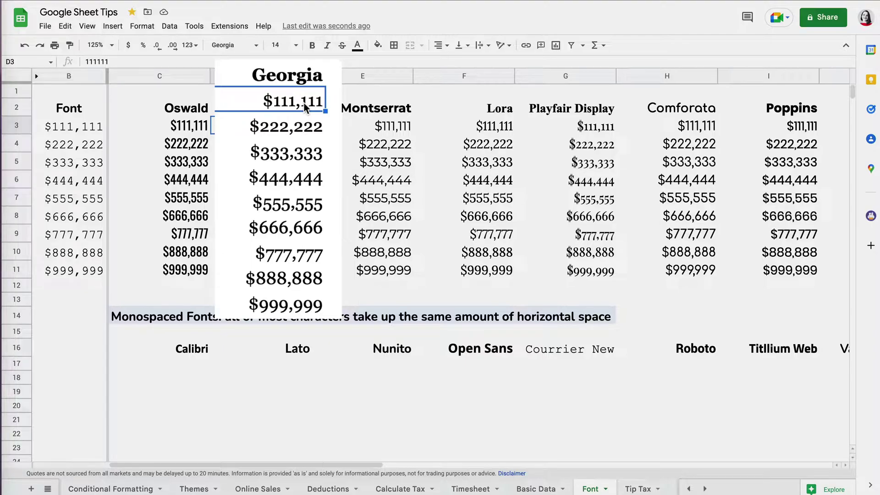
left_click(304, 235)
left_click(307, 286)
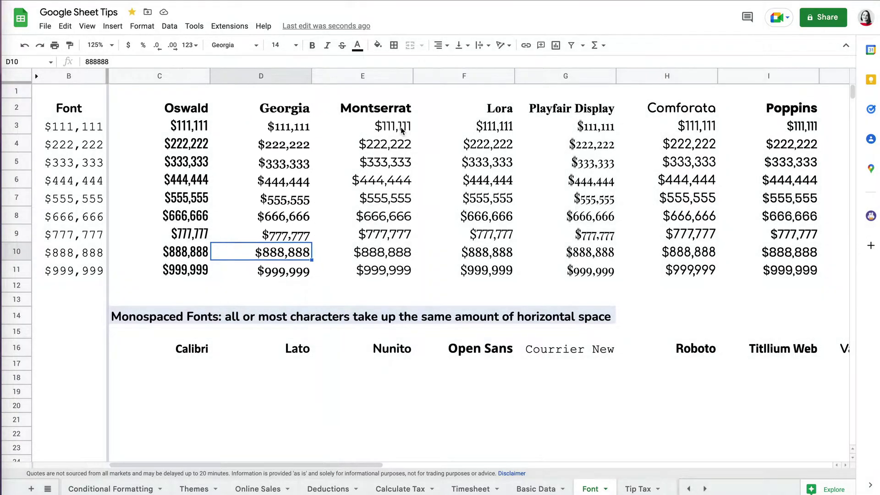
- Compare the digit widths of the Montserrat amounts in E3:E11, particularly in rows 3, 6, 9 and 11
left_click(400, 127)
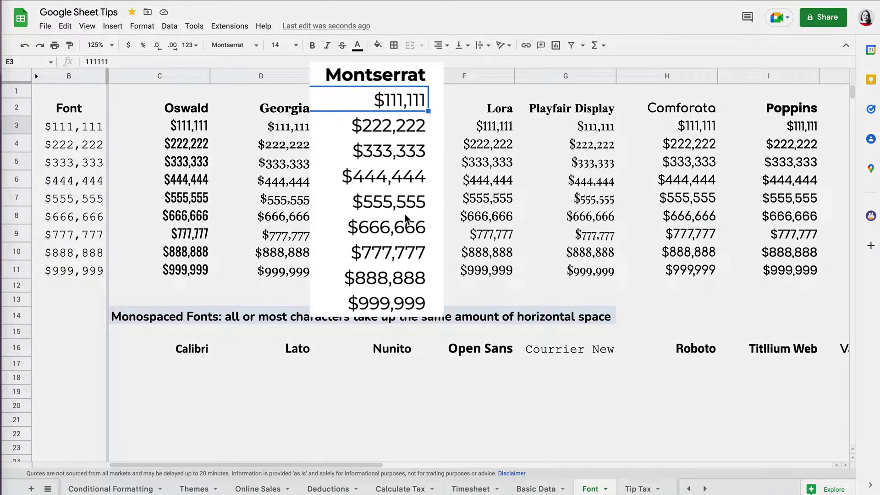
left_click(402, 307)
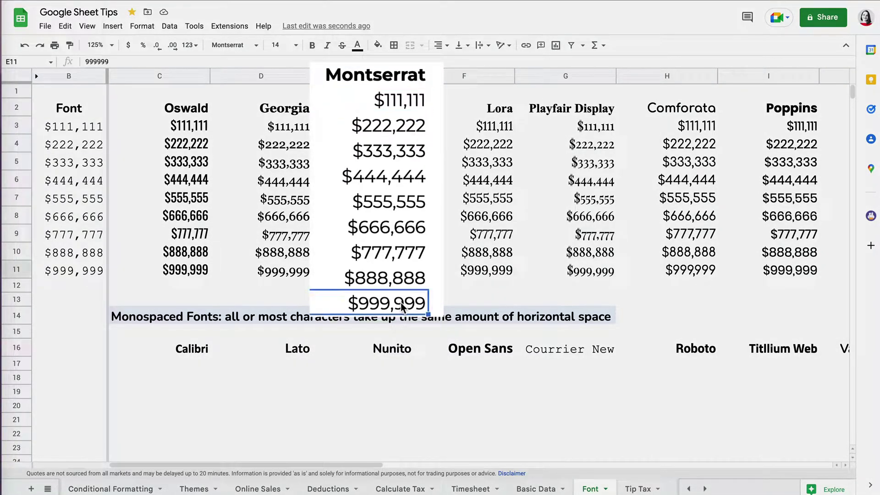
left_click(410, 186)
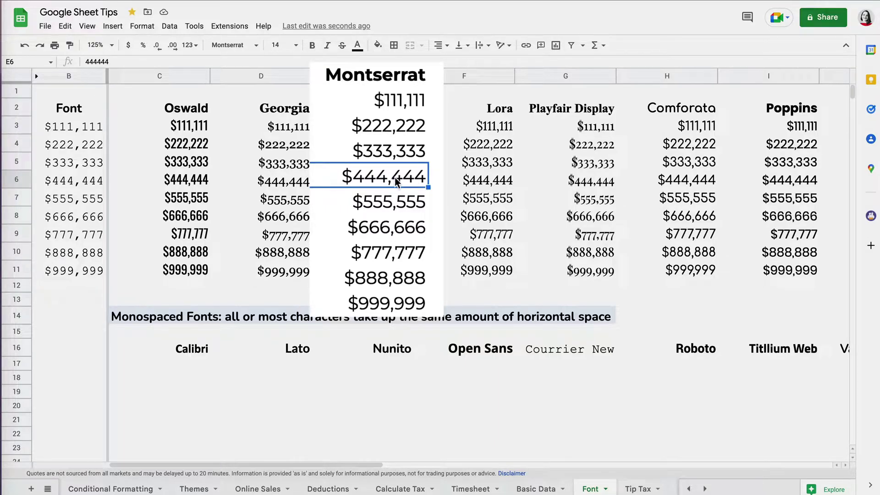
left_click(392, 257)
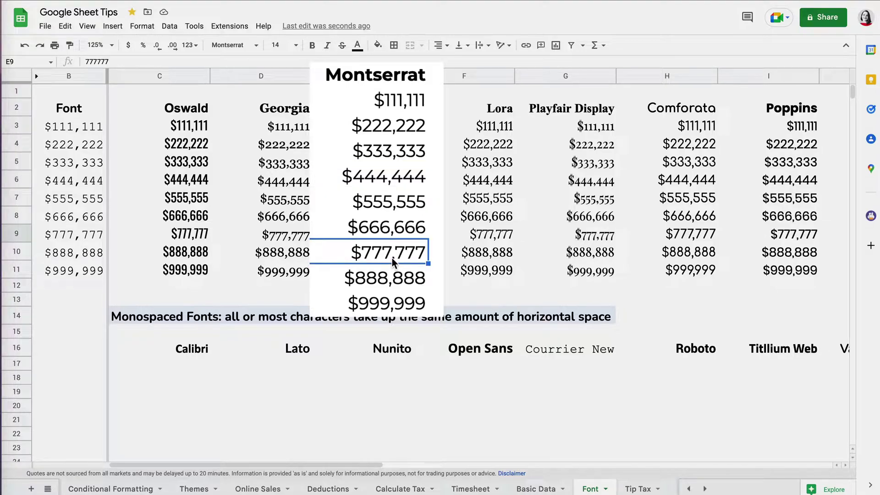
- Examine how the digits of the Playfair Display amounts in G3:G11 sit relative to the baseline and to each other
left_click(513, 128)
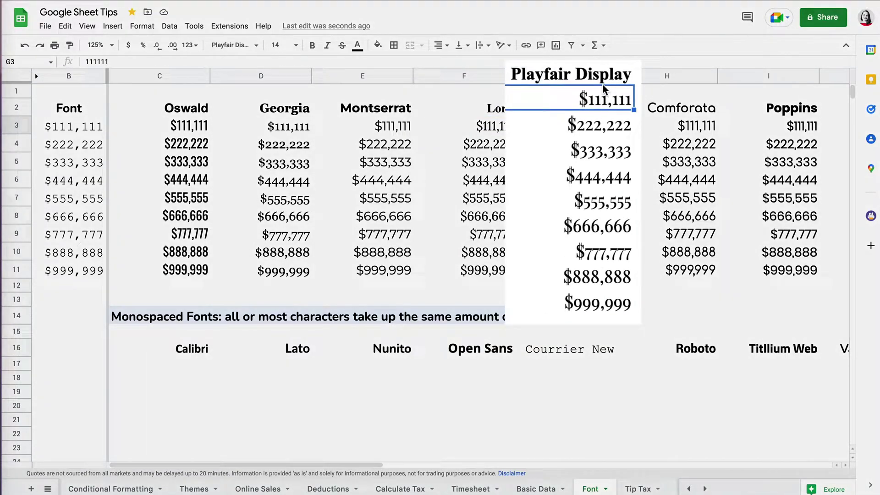
left_click(594, 112)
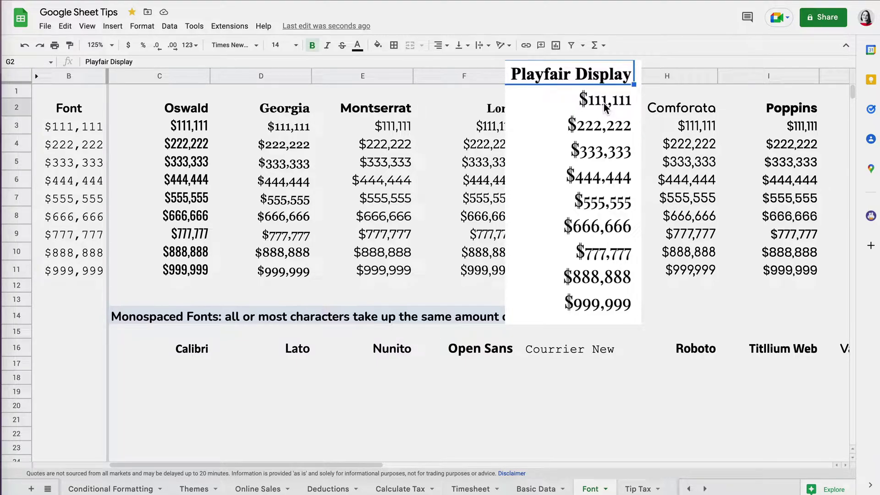
left_click_drag(605, 108, 606, 303)
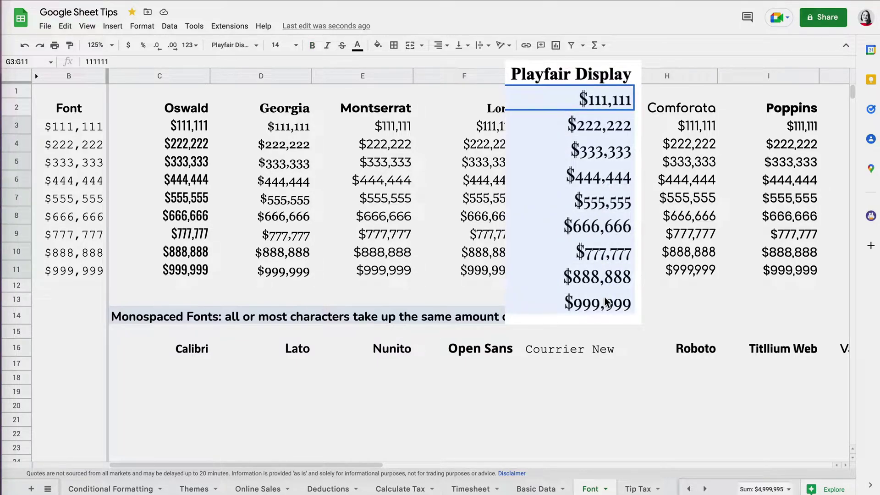
left_click(617, 205)
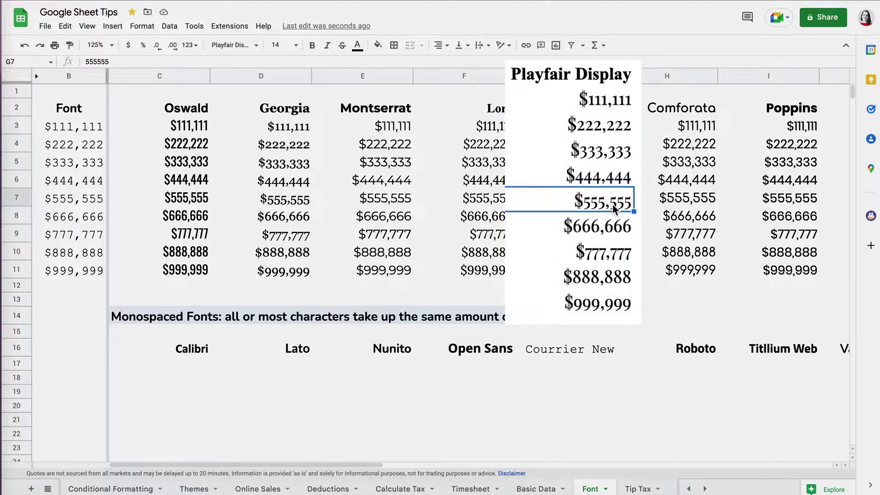
left_click(607, 147)
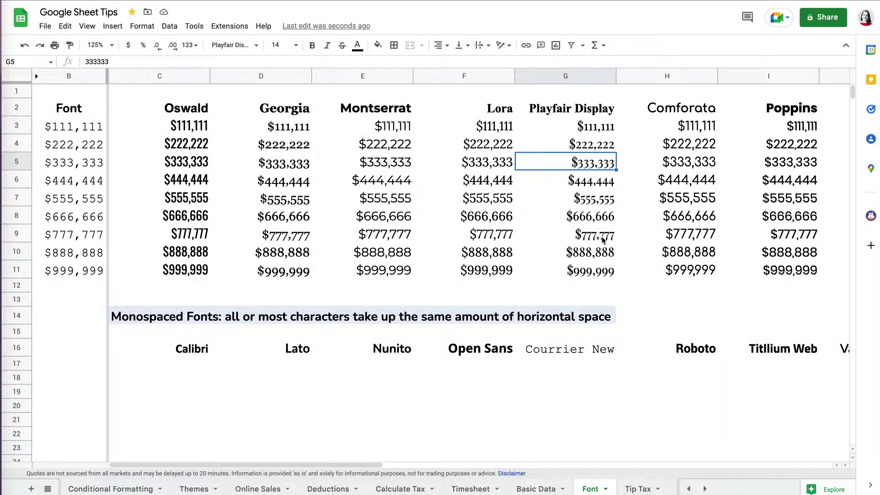
- Examine the readability and digit alignment of the Ultra amounts in J3:J11
scroll(788, 137, "right", 1)
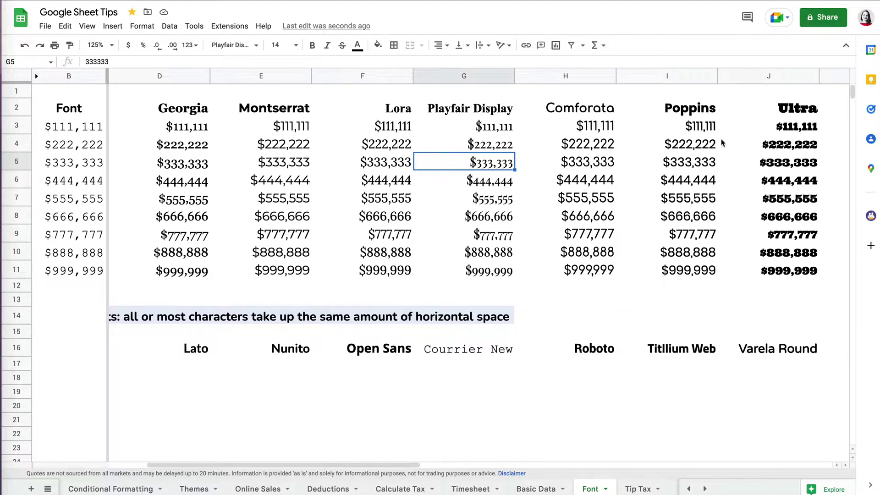
left_click(708, 132)
left_click(788, 131)
left_click(793, 270, "shift")
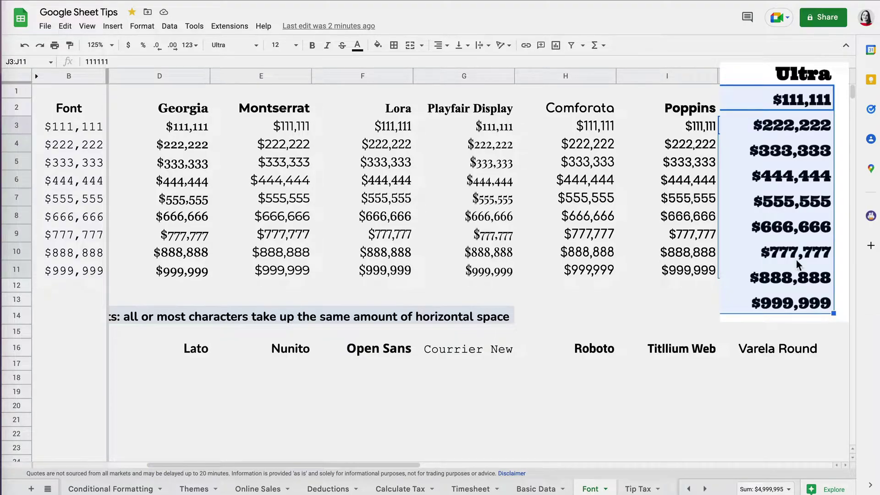
left_click(797, 285)
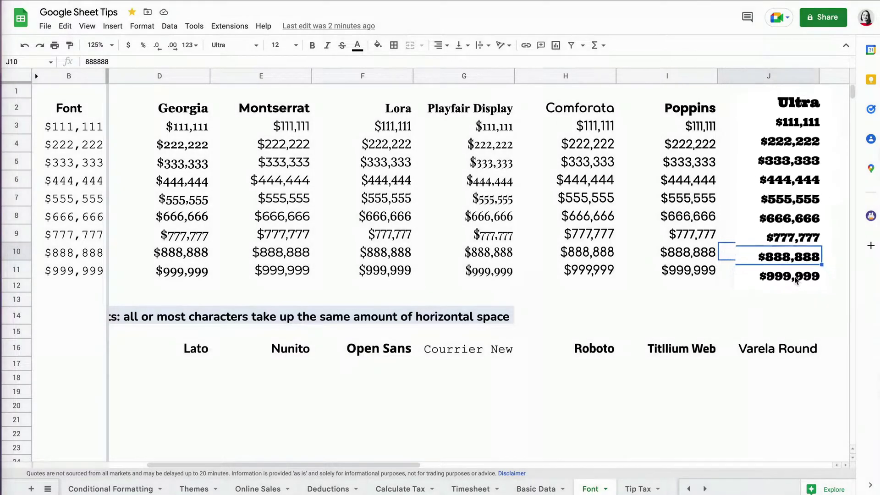
left_click(800, 309)
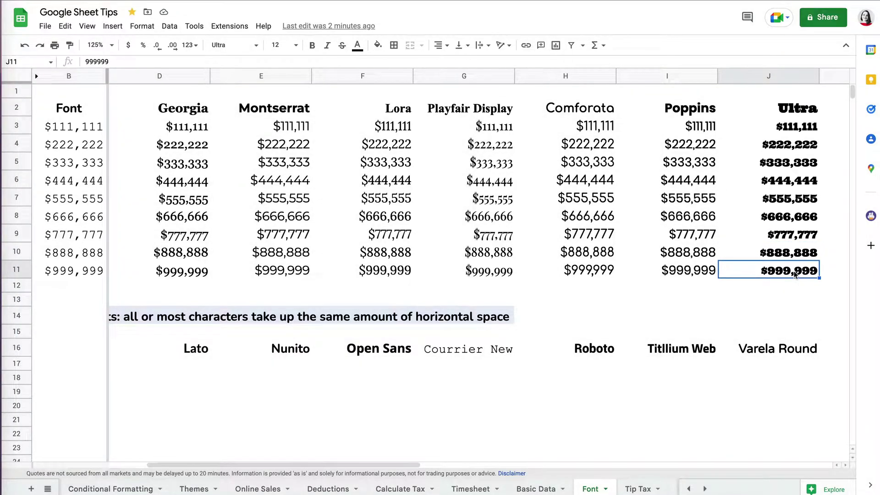
- Copy the sample amounts in B3:B11 and paste them as values only into C17:J25, beneath the monospaced font names
scroll(796, 259, "left", 2)
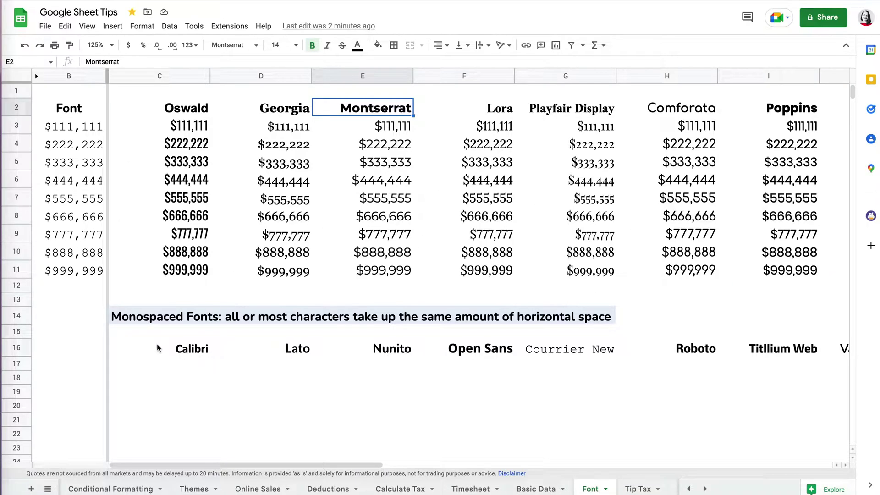
left_click_drag(98, 131, 94, 276)
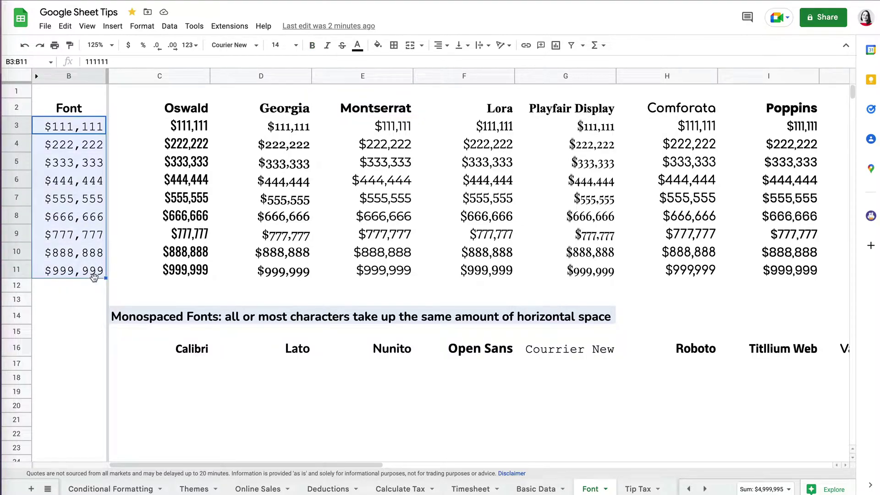
key("ctrl+c")
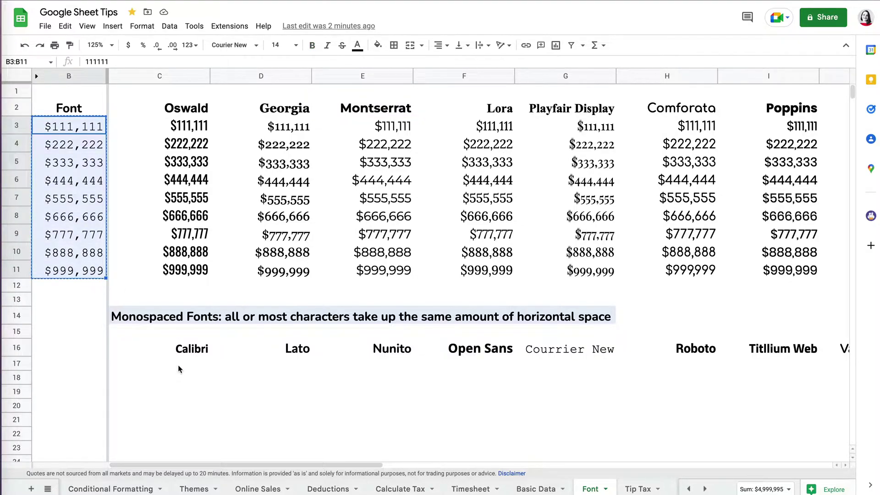
scroll(178, 365, "down", 2)
left_click_drag(180, 318, 496, 428)
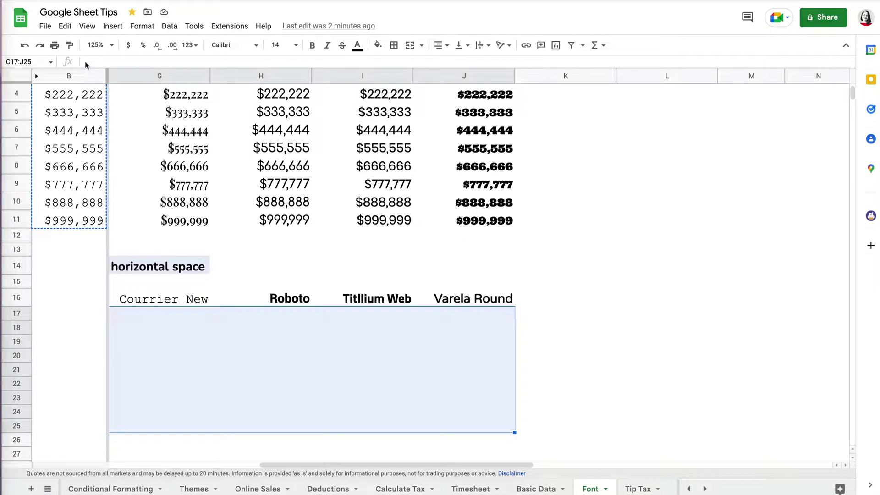
left_click(65, 26)
mouse_move(106, 139)
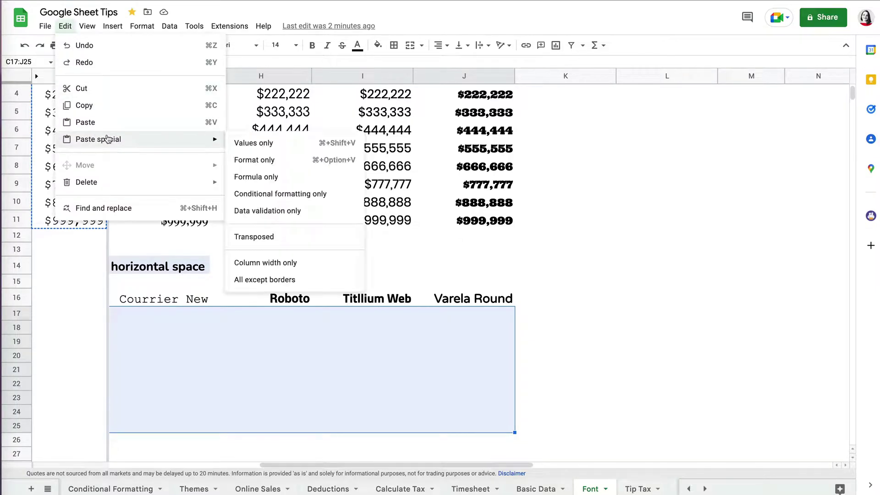
left_click(255, 143)
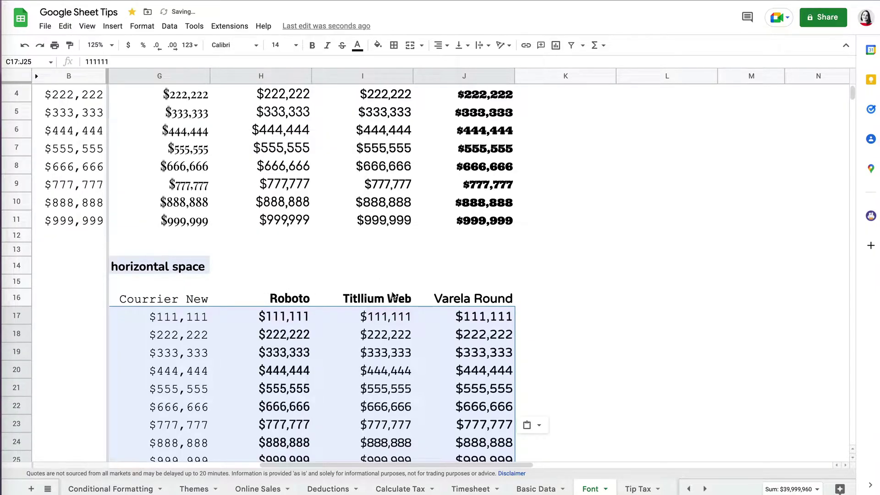
- Compare the digit alignment of the amounts in the Calibri, Lato and Nunito columns, from row 17 to row 25
scroll(393, 295, "down", 2)
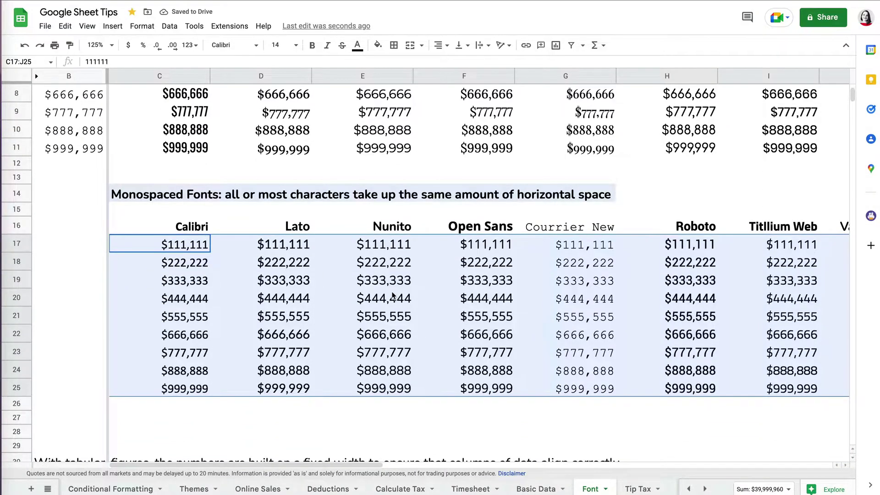
scroll(393, 294, "down", 1)
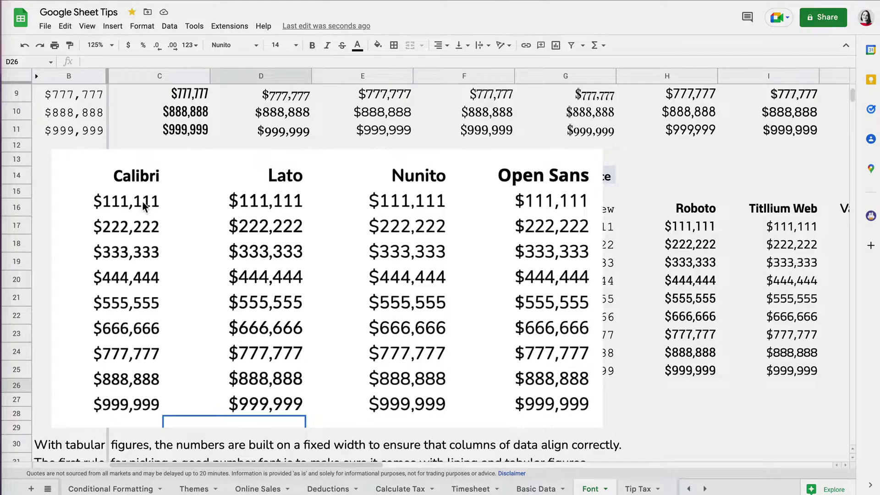
left_click_drag(200, 227, 192, 370)
left_click_drag(138, 403, 138, 403)
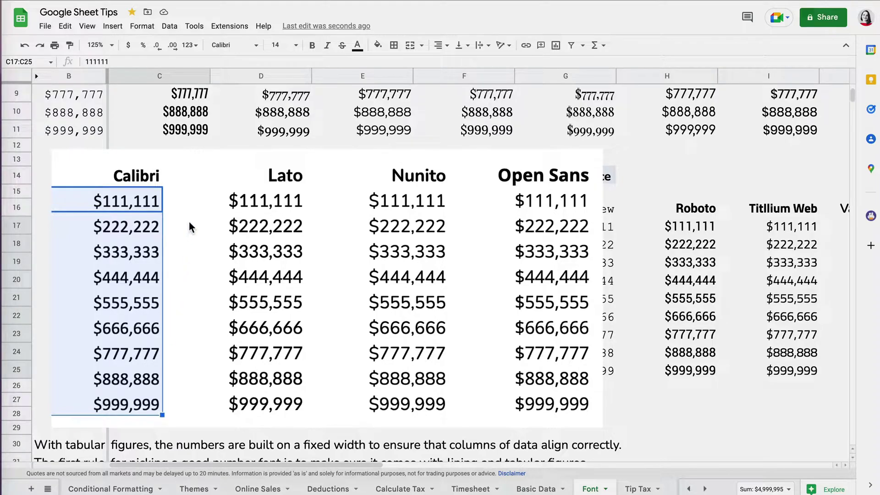
left_click(283, 201)
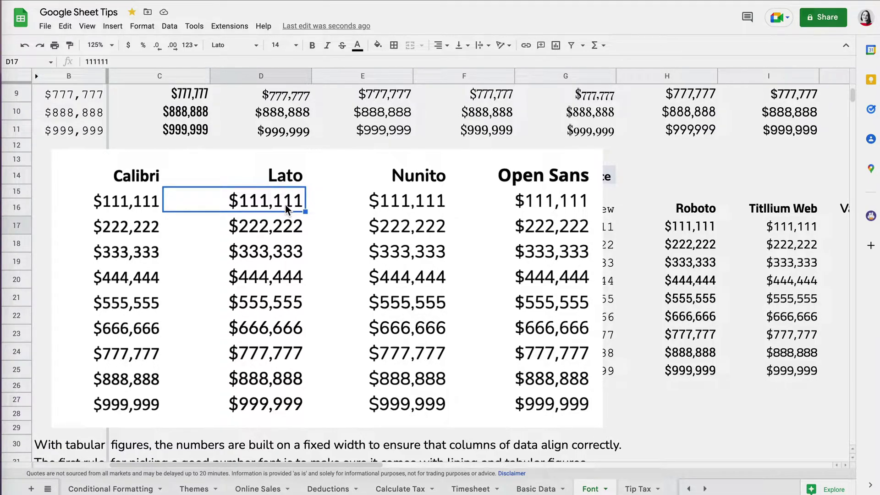
left_click_drag(286, 205, 389, 410)
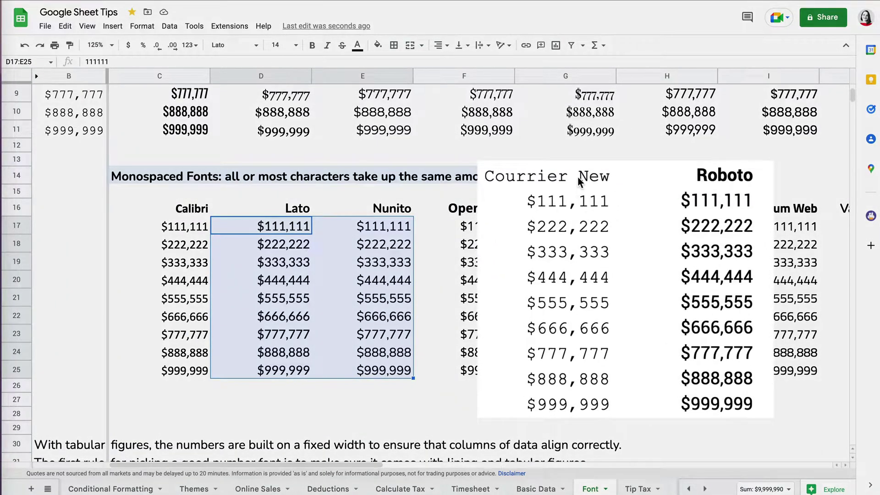
- Compare the Courrier New and Roboto columns in G16:H25, and review the Nunito and Lato columns including their headings
left_click(589, 209)
left_click_drag(579, 181, 719, 405)
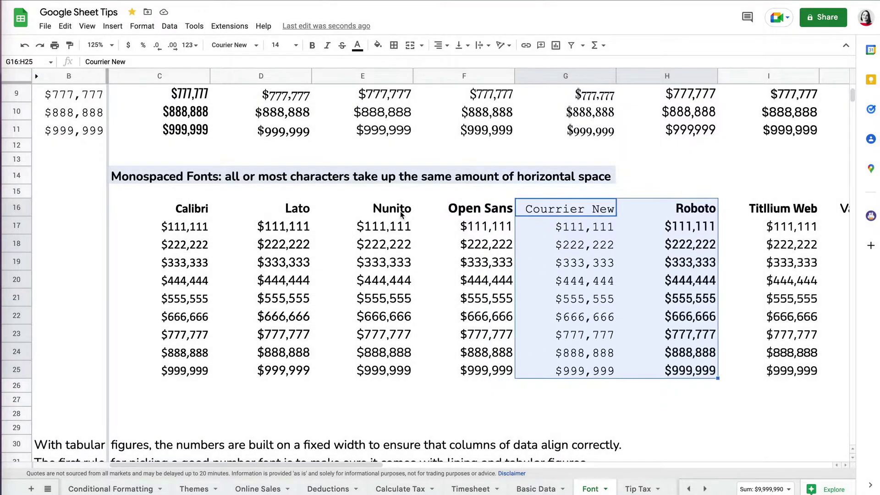
left_click_drag(402, 208, 402, 374)
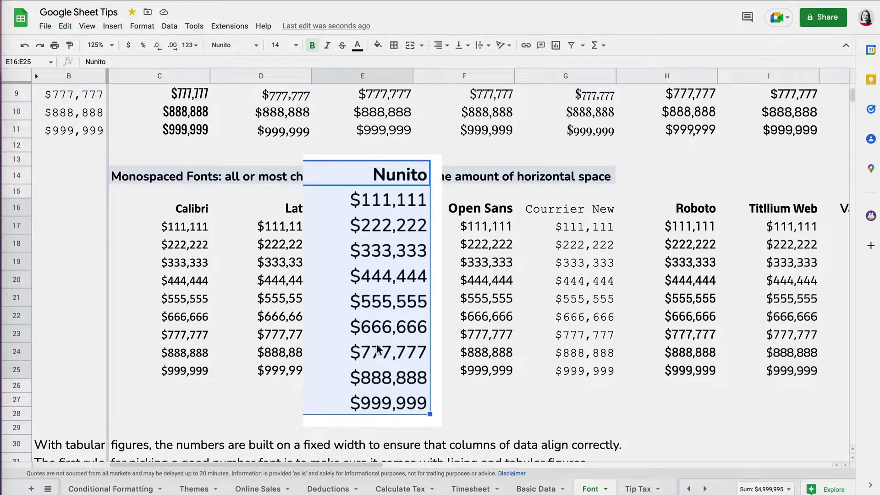
left_click_drag(302, 209, 291, 370)
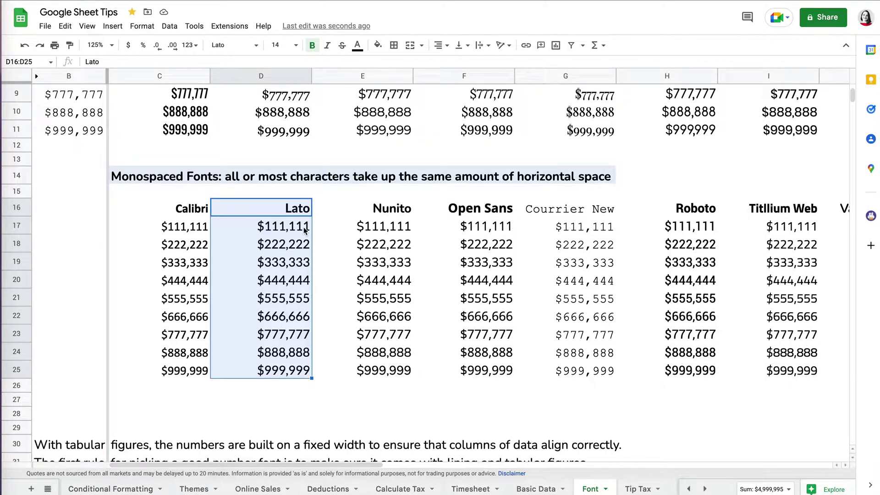
- Compare the proportional font samples in rows 2 to 11, such as Montserrat, with the monospaced samples in rows 16 to 25, such as Lato
scroll(305, 229, "up", 5)
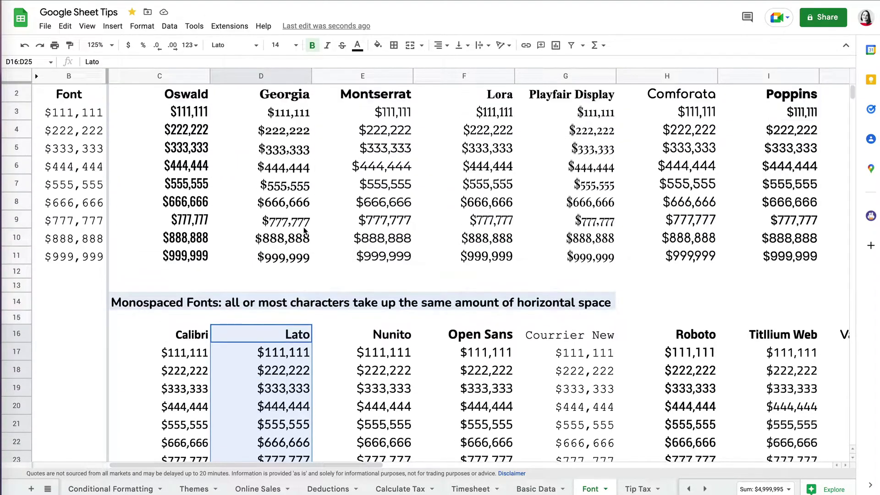
scroll(320, 189, "down", 5)
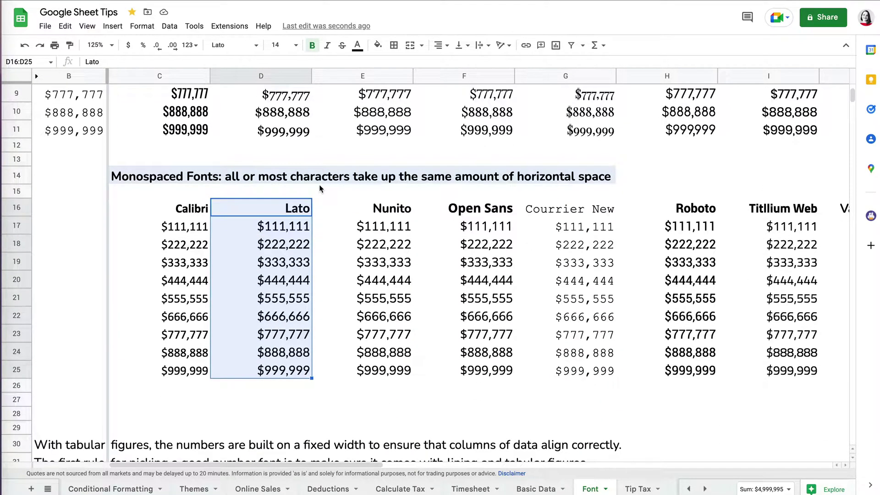
left_click(298, 212)
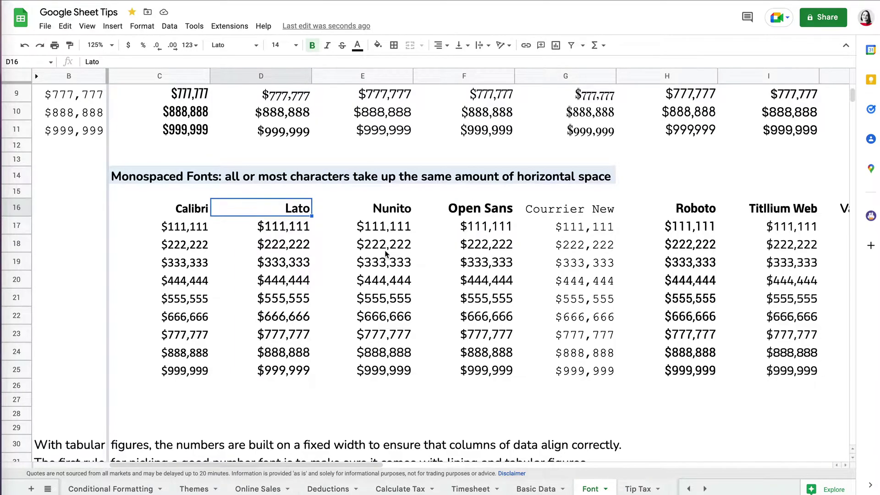
scroll(387, 254, "up", 5)
scroll(387, 254, "up", 1)
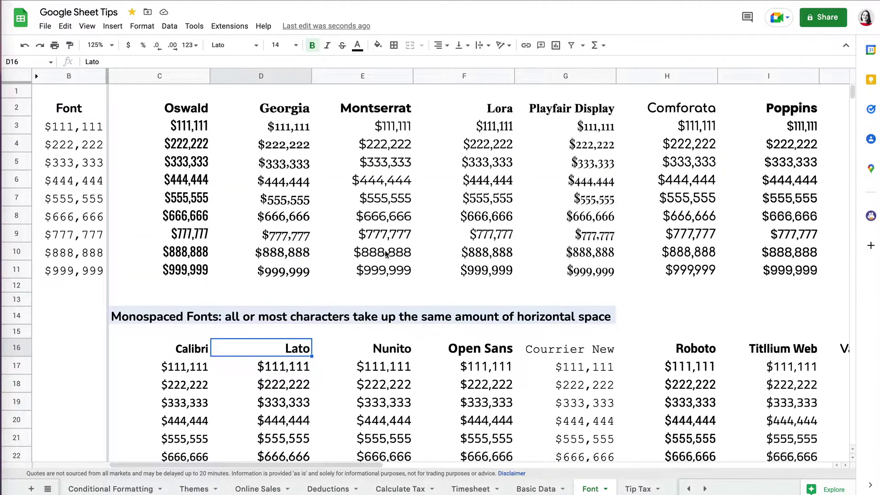
left_click(362, 110)
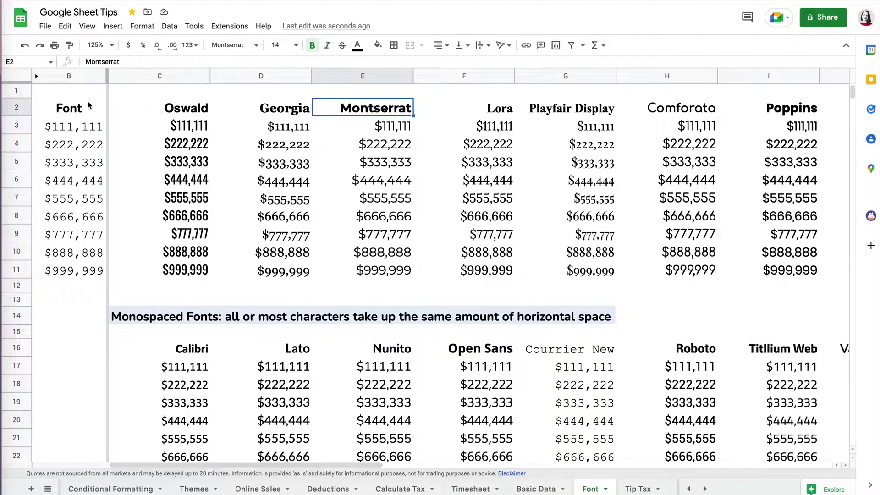
left_click(20, 108)
scroll(208, 289, "down", 2)
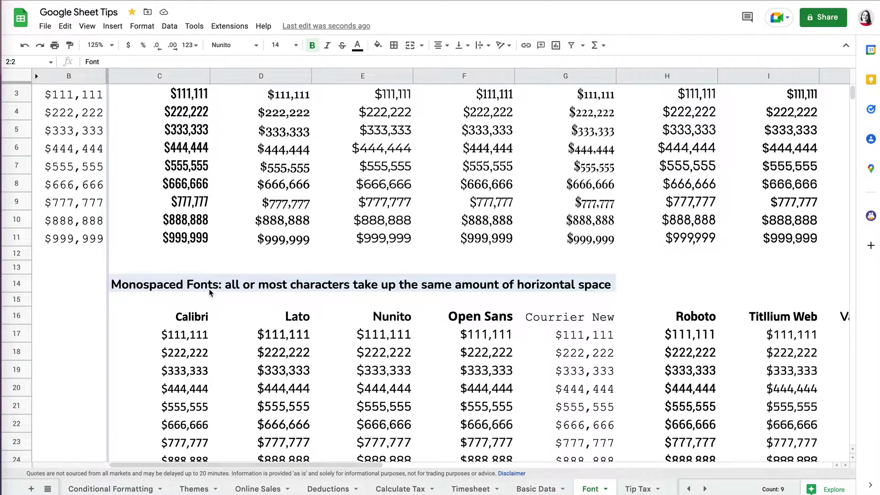
left_click(295, 342)
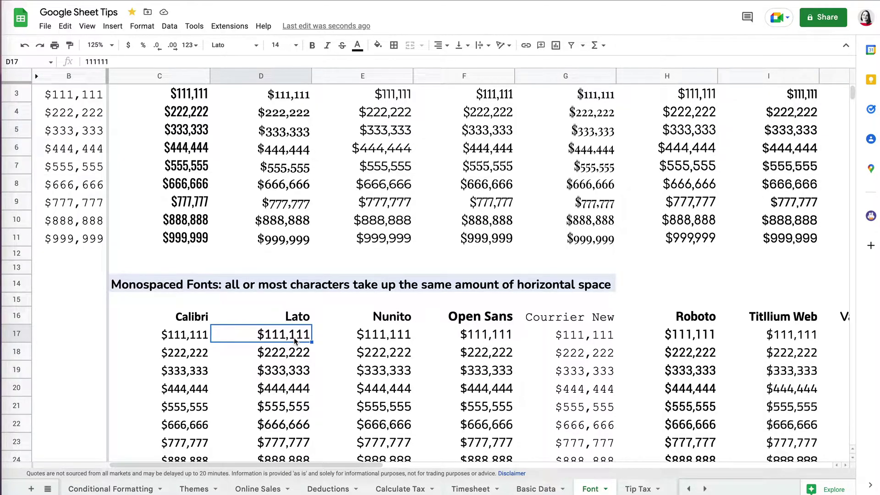
scroll(295, 342, "down", 3)
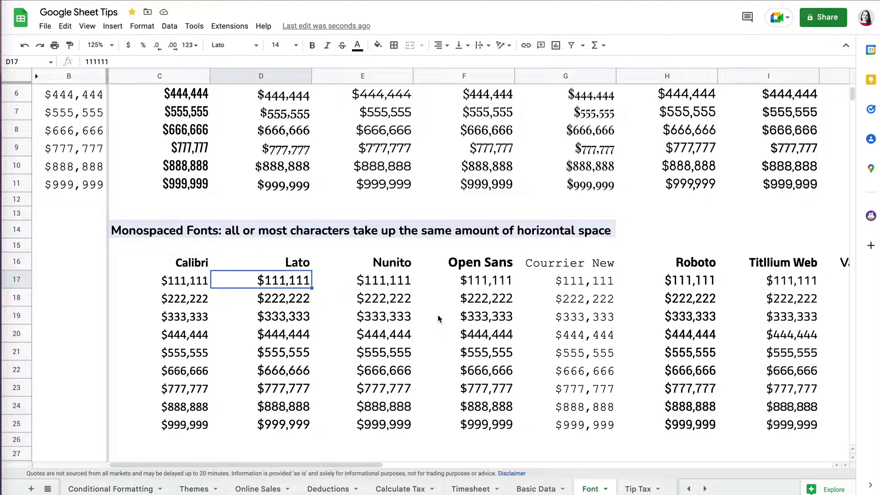
- Review the monospaced font names in row 16, including Lato and Nunito, and examine the Open Sans amounts in F17:F25
left_click(23, 261)
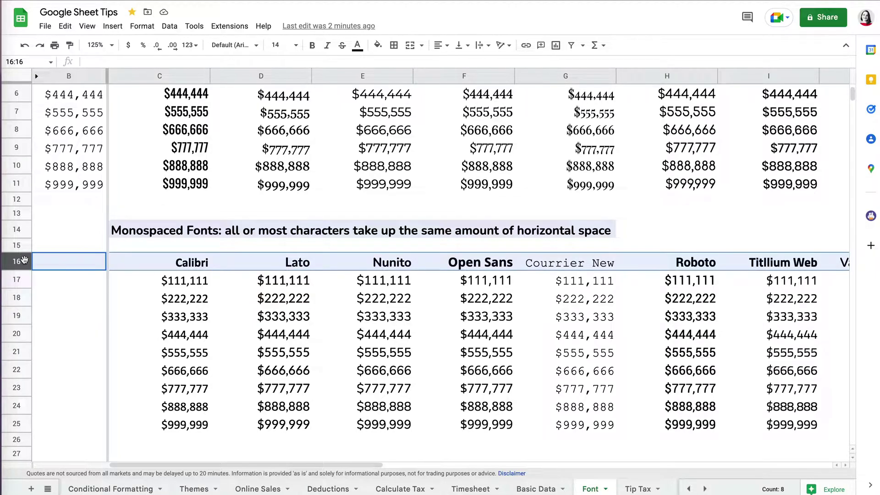
left_click(403, 264)
left_click(300, 264, "shift")
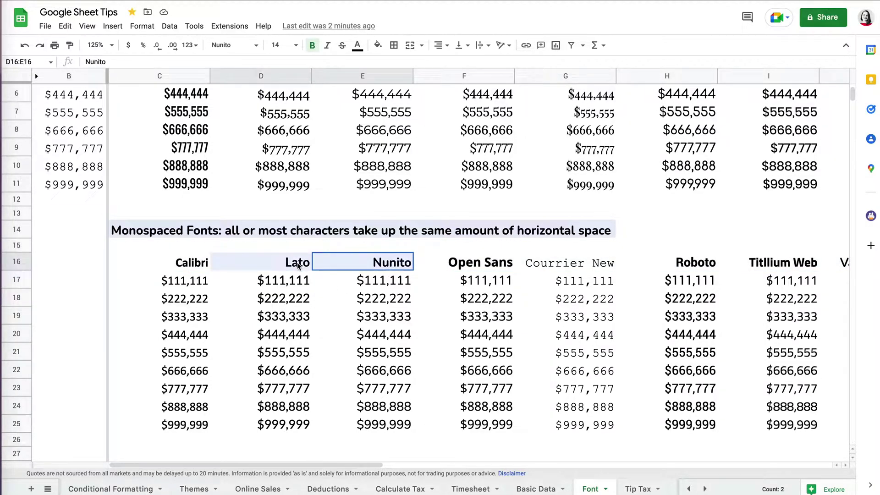
left_click(509, 265)
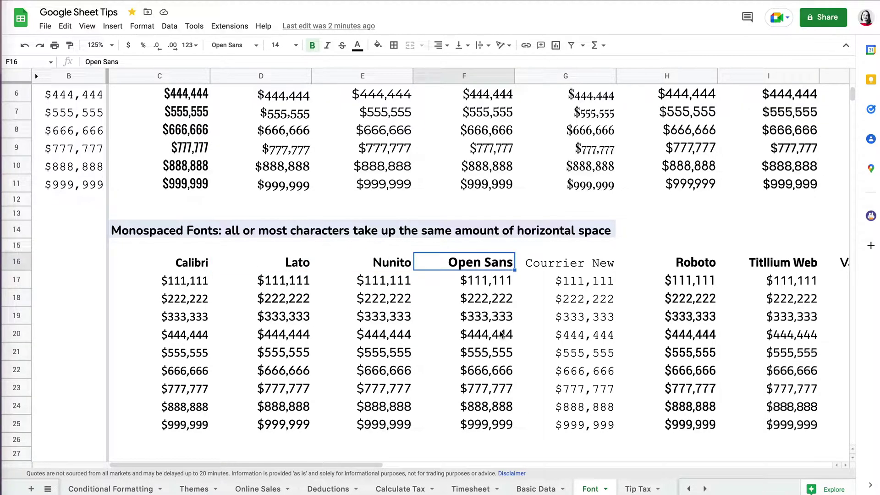
left_click_drag(507, 283, 506, 317)
left_click_drag(507, 419, 507, 419)
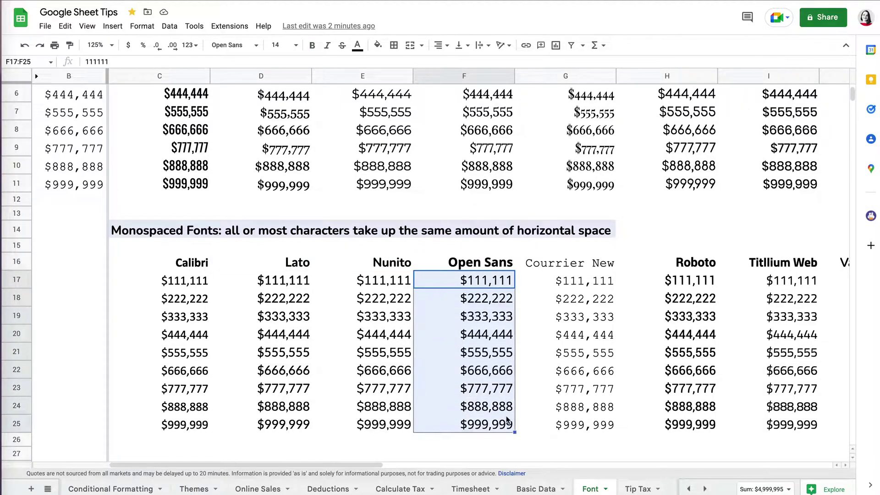
- Examine the Titllium Web and Varela Round samples with their headings in I16:J25
scroll(507, 419, "right", 3)
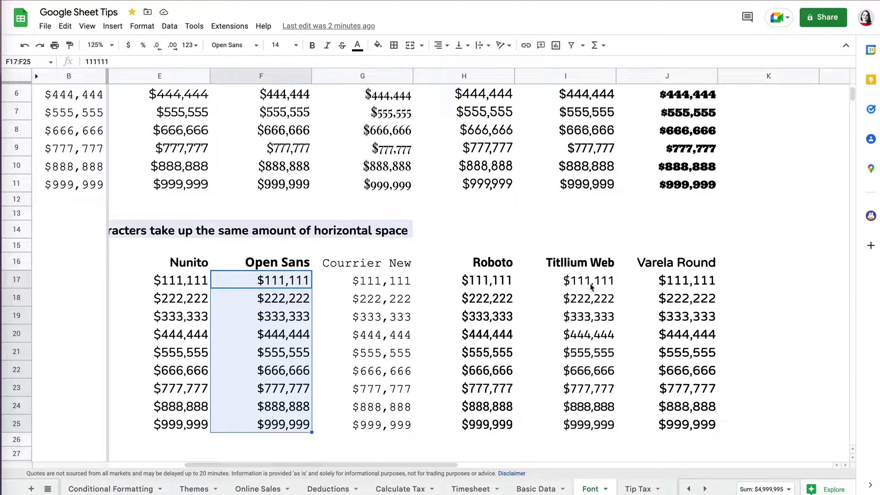
left_click_drag(687, 266, 600, 428)
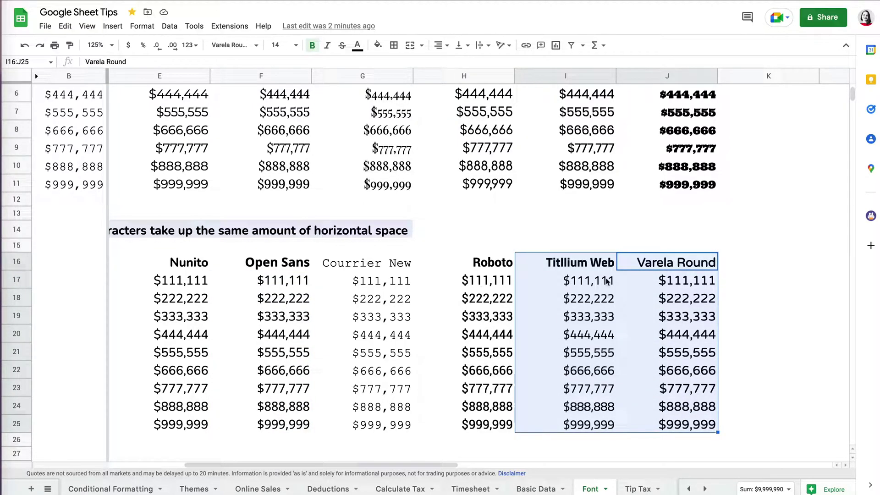
left_click(594, 245)
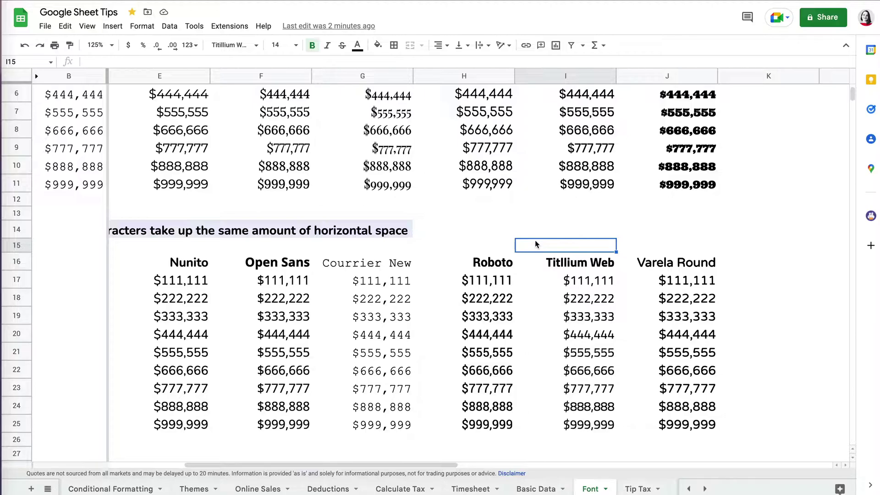